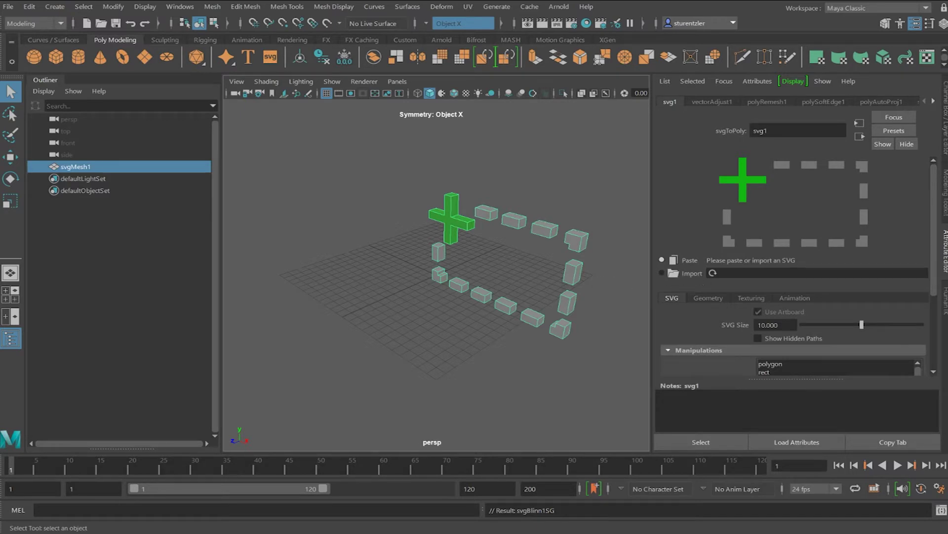
Import shirt.svg from the shirt project folder as the source of the SVG mesh
click(673, 273)
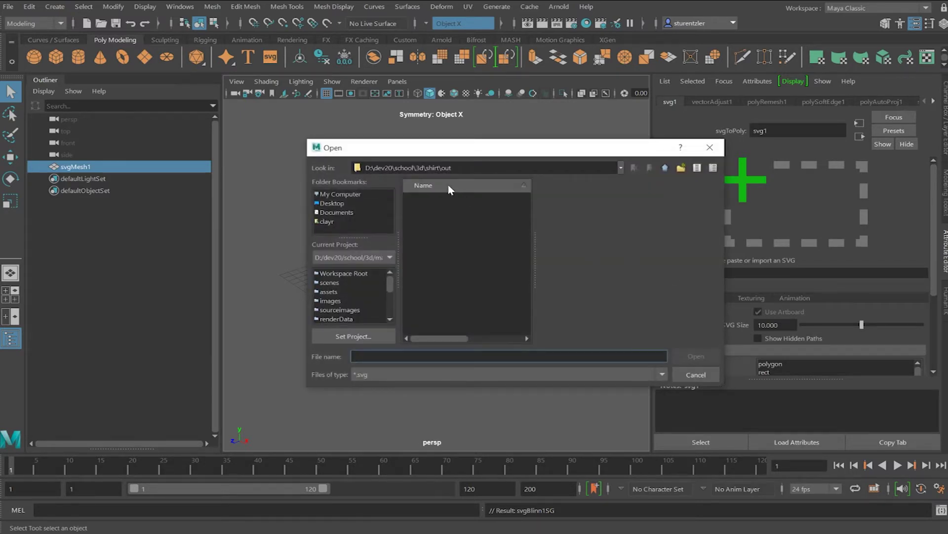
click(666, 168)
double_click(426, 208)
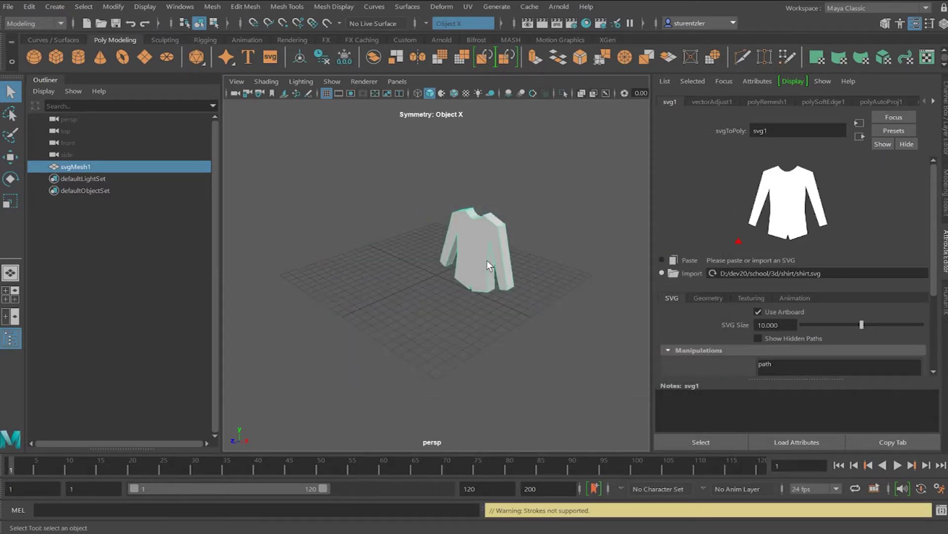
Delete the construction history of the imported shirt mesh
scroll(487, 260, up, 5)
scroll(487, 259, down, 2)
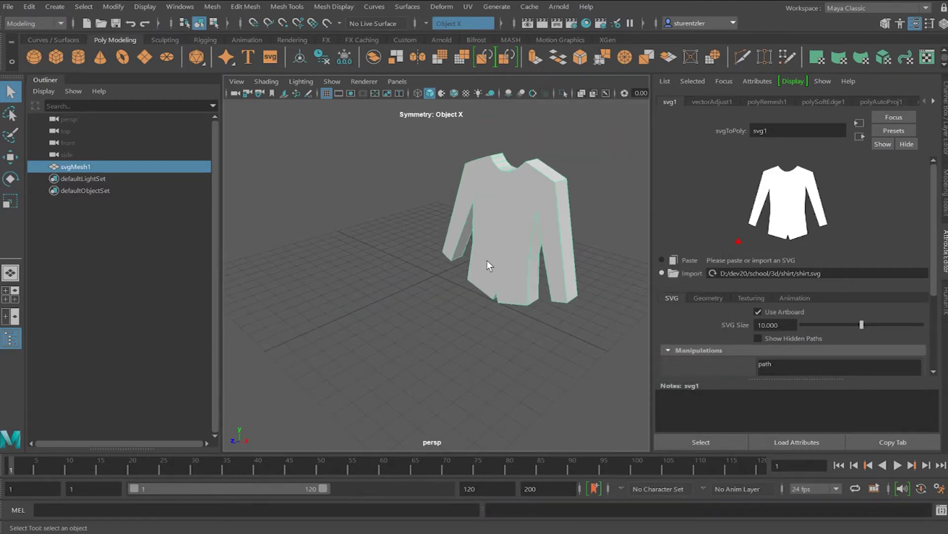
alt+middle_drag(487, 260, 430, 312)
alt+drag(429, 313, 396, 313)
alt+drag(329, 280, 397, 279)
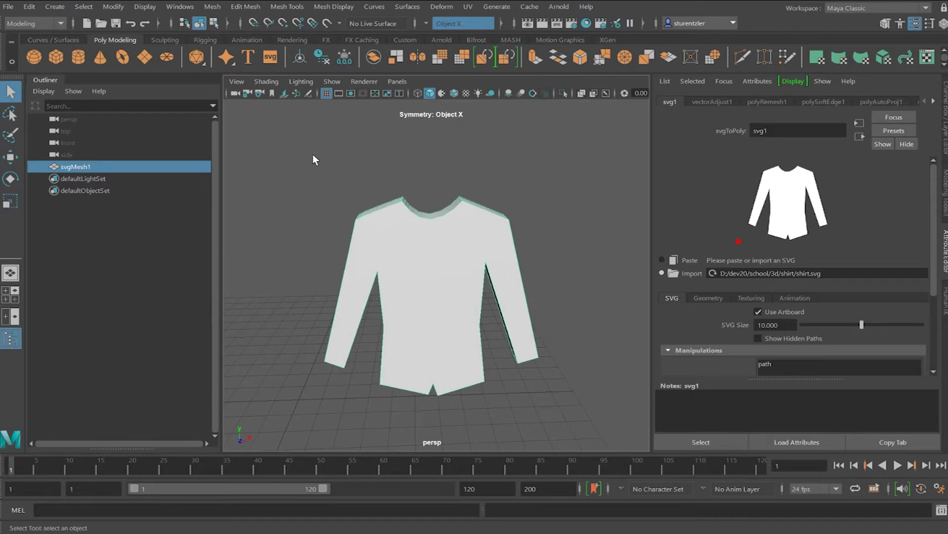
click(322, 59)
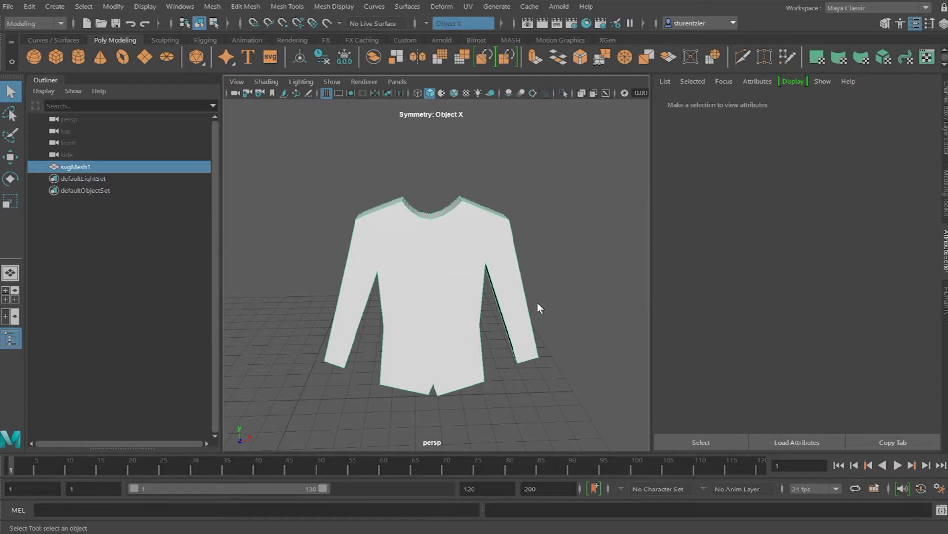
Preview the shirt mesh in smoothed display, return it to unsmoothed display and examine its shape
key(3)
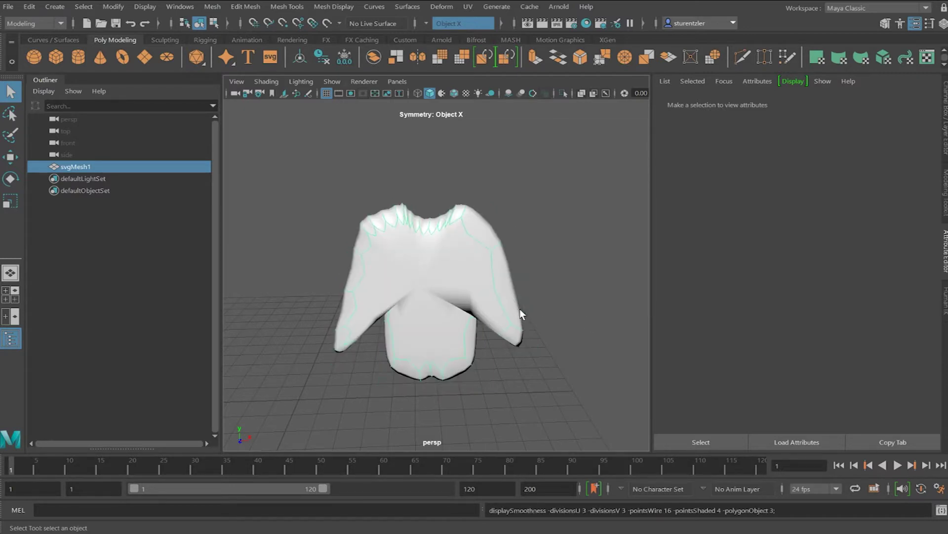
key(1)
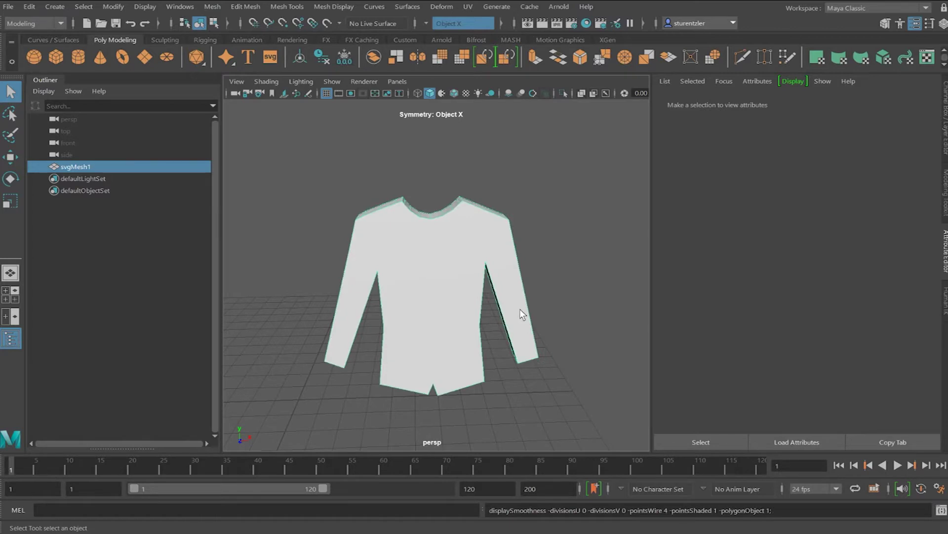
alt+drag(519, 309, 494, 309)
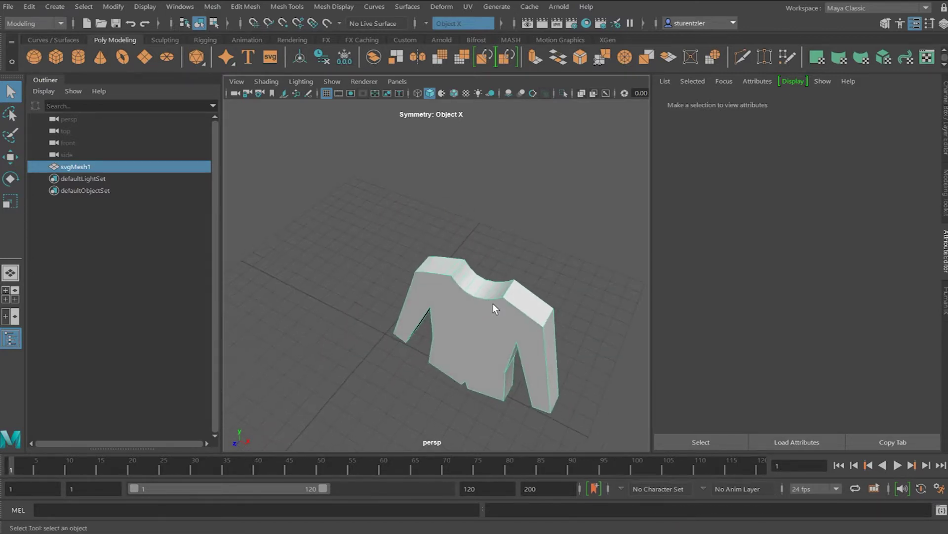
scroll(495, 309, up, 5)
Switch the shirt mesh to face selection and select its large front face
alt+right_drag(493, 303, 408, 273)
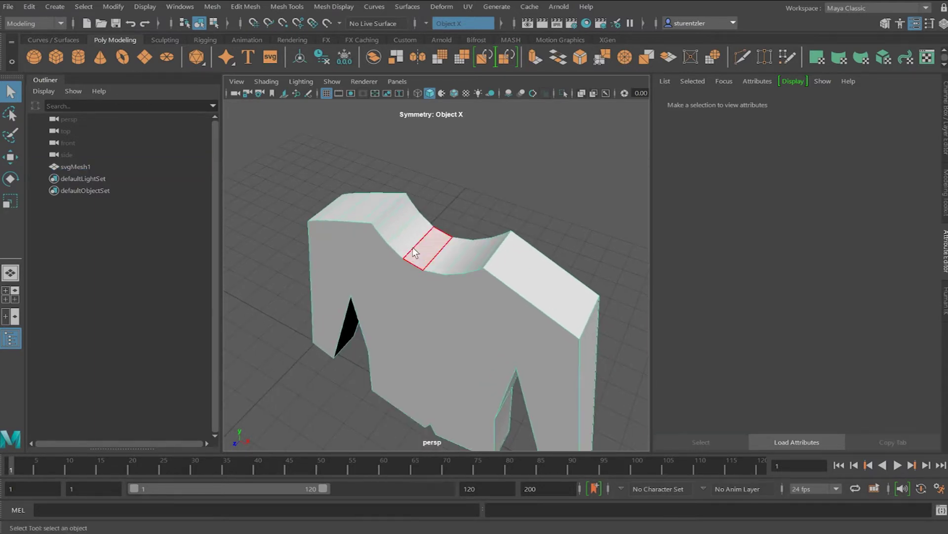
alt+drag(415, 291, 470, 256)
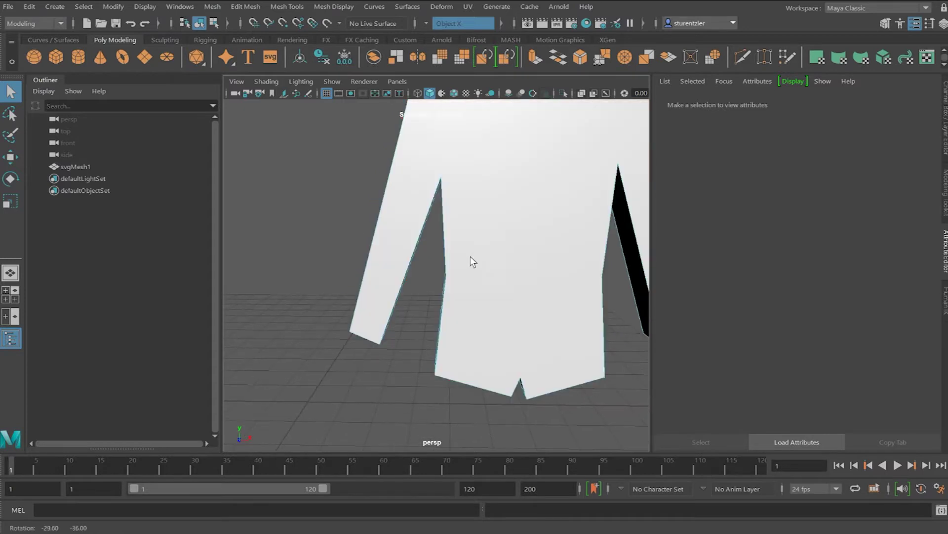
alt+middle_drag(558, 256, 455, 287)
alt+drag(445, 282, 406, 298)
alt+middle_drag(375, 312, 446, 264)
alt+drag(445, 264, 417, 277)
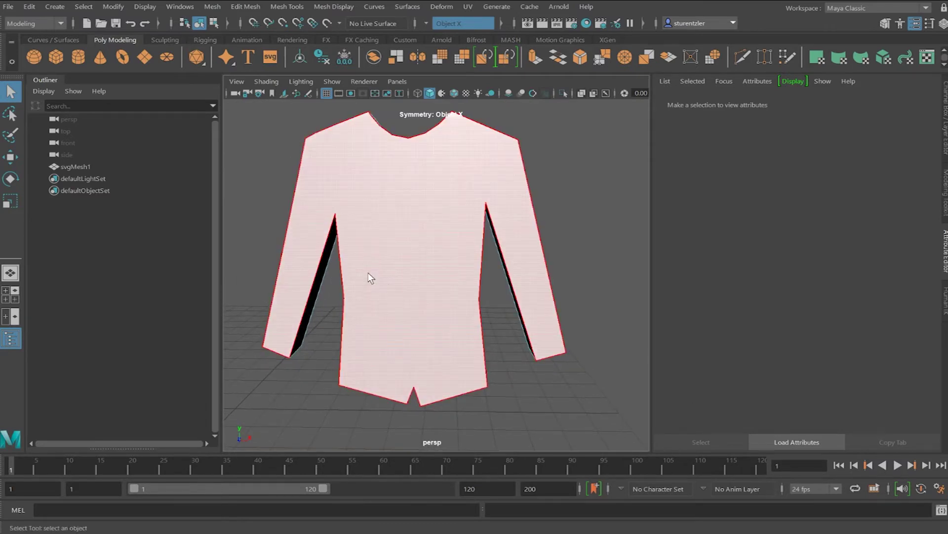
click(391, 285)
alt+drag(392, 286, 430, 276)
click(433, 278)
alt+drag(326, 314, 392, 305)
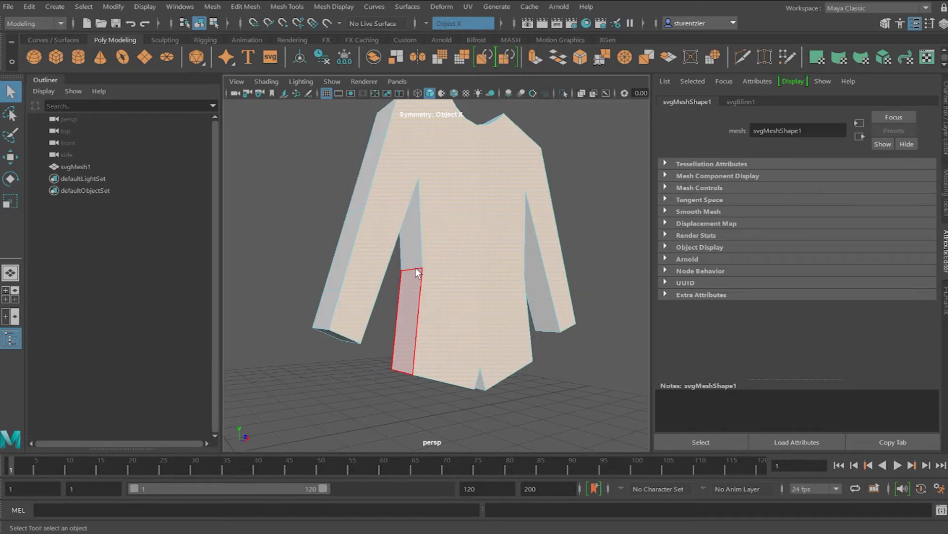
mouse_move(340, 282)
alt+mouse_down()
mouse_move(324, 277)
mouse_move(417, 307)
mouse_move(346, 290)
alt+mouse_up()
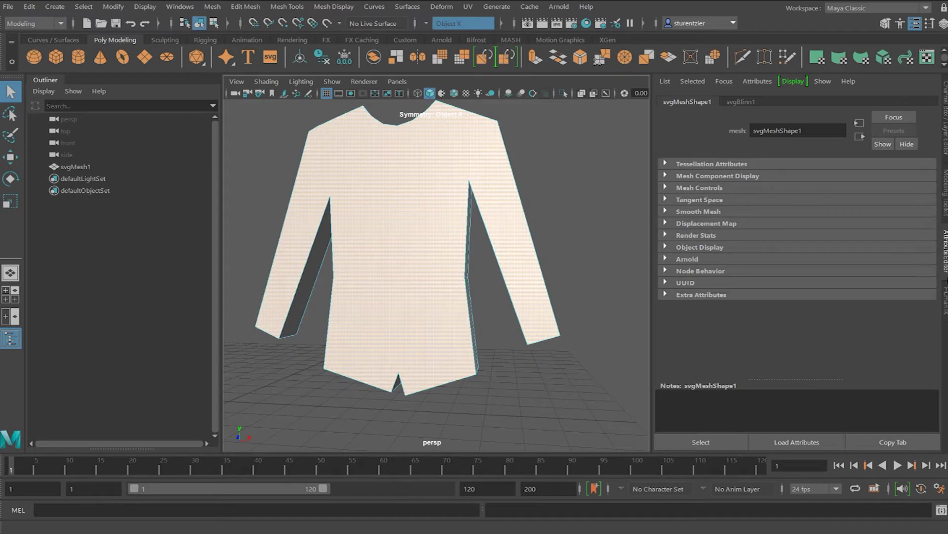
Cut a straight edge across the shirt's front at the waist with Multi-Cut, joining the two side corner vertices
click(945, 195)
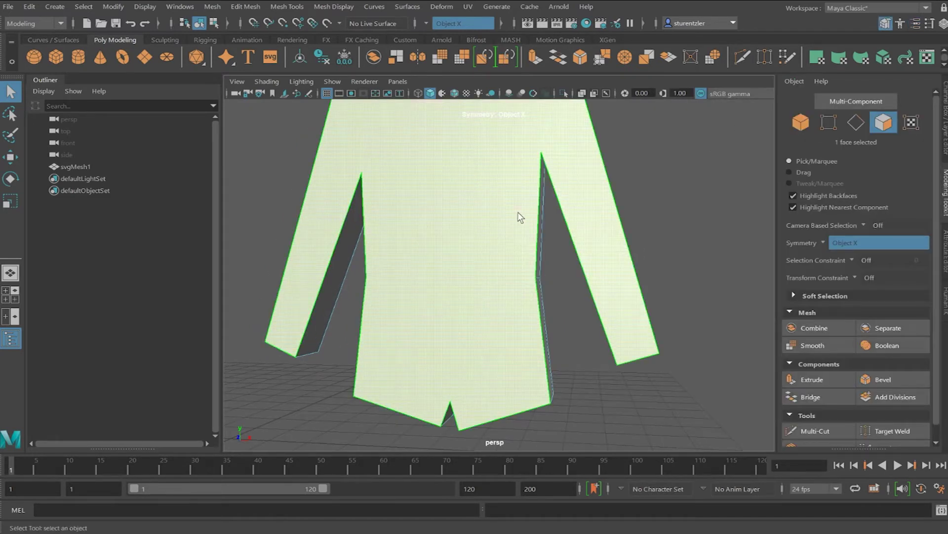
click(820, 430)
alt+drag(543, 282, 520, 277)
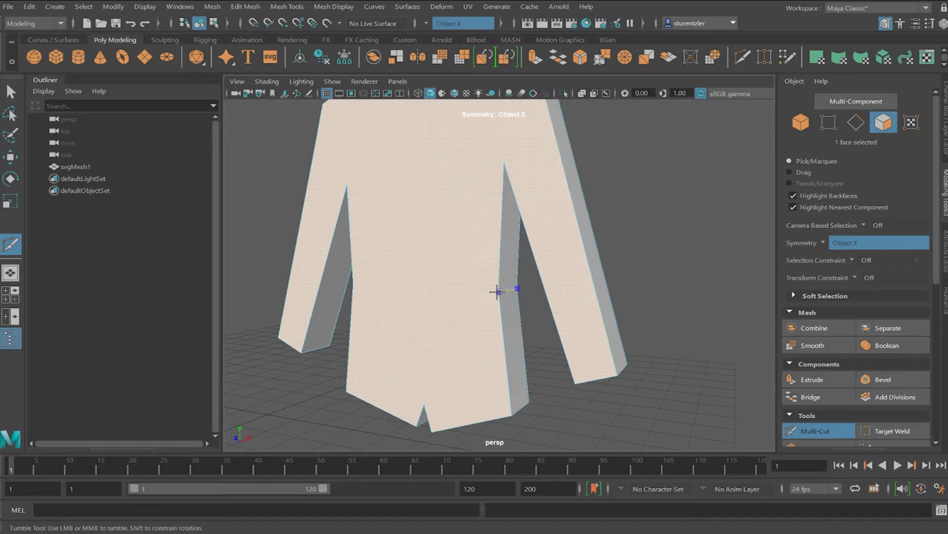
alt+drag(378, 284, 431, 283)
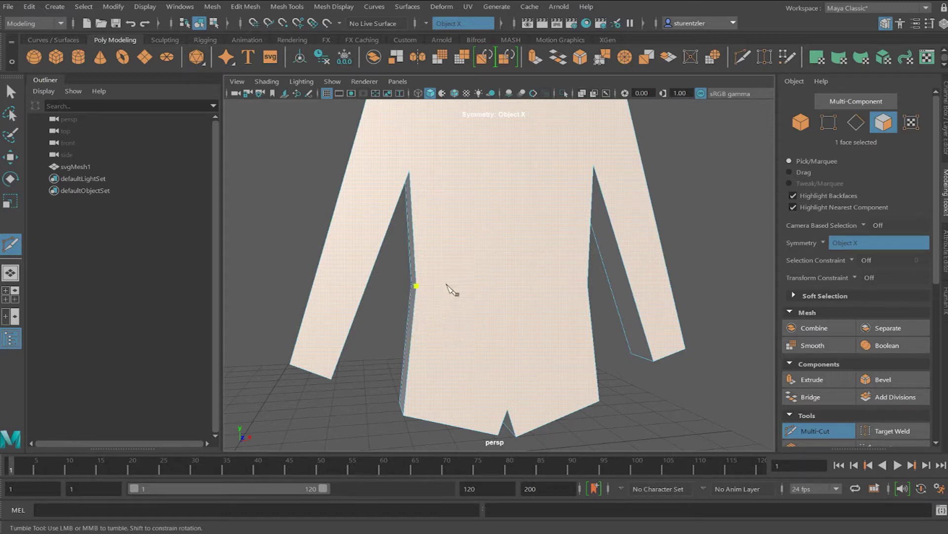
alt+drag(462, 286, 479, 297)
click(467, 292)
key(Return)
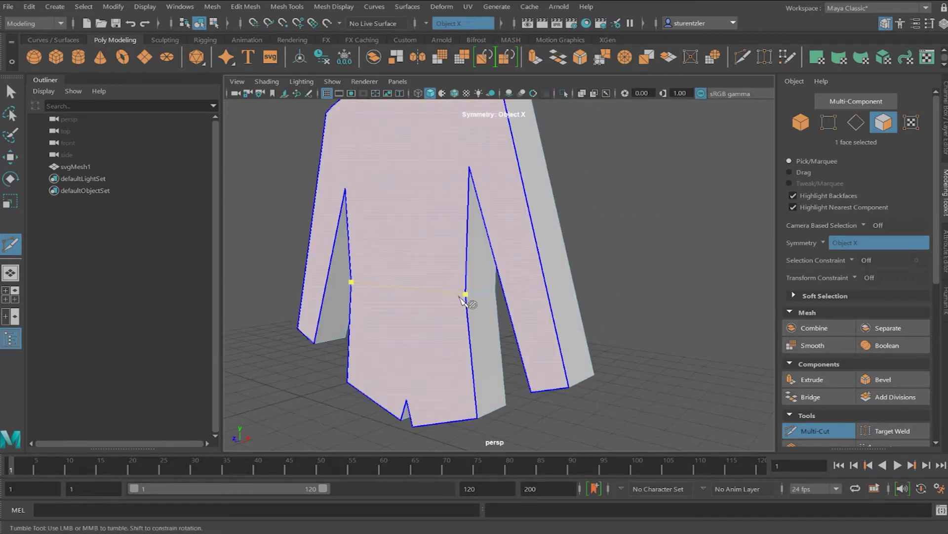
Cut a matching edge across the shirt's back at the waist between the two side corner vertices
alt+drag(475, 312, 434, 328)
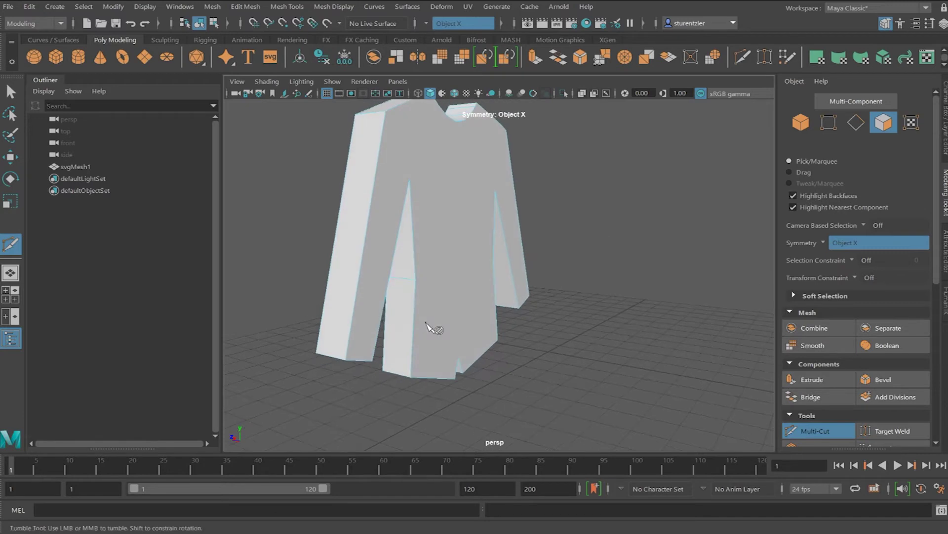
alt+drag(433, 287, 440, 313)
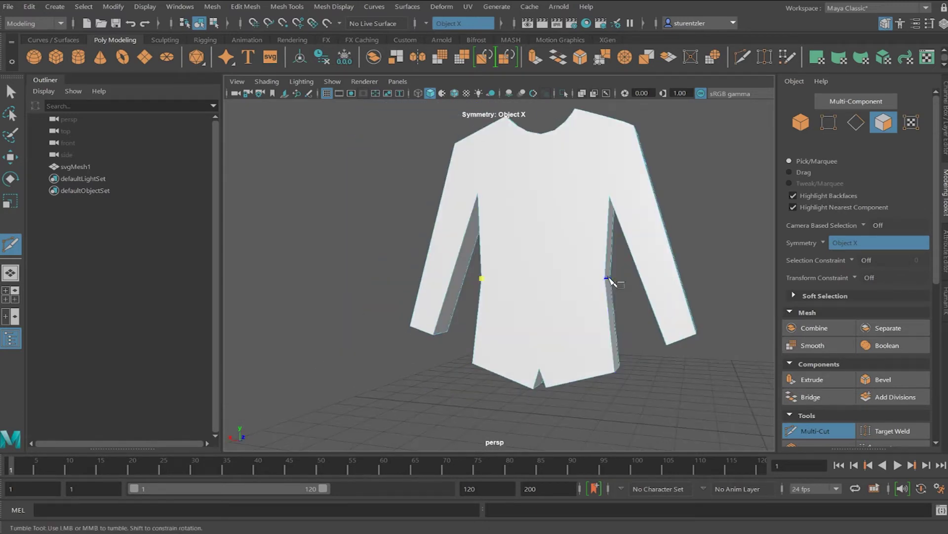
alt+drag(627, 279, 544, 303)
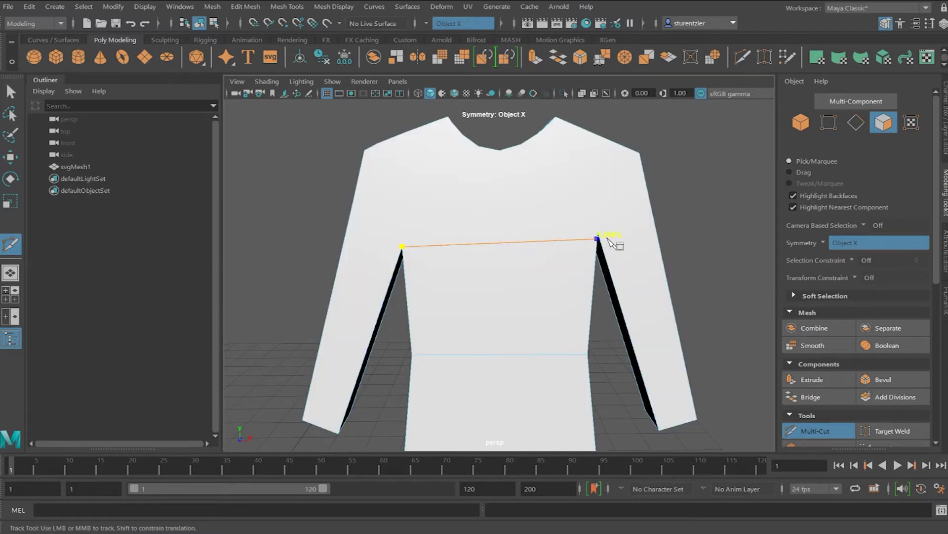
Cut edges from armpit to armpit across both the front and the back of the shirt
click(598, 232)
key(Return)
alt+drag(665, 222, 476, 237)
click(418, 210)
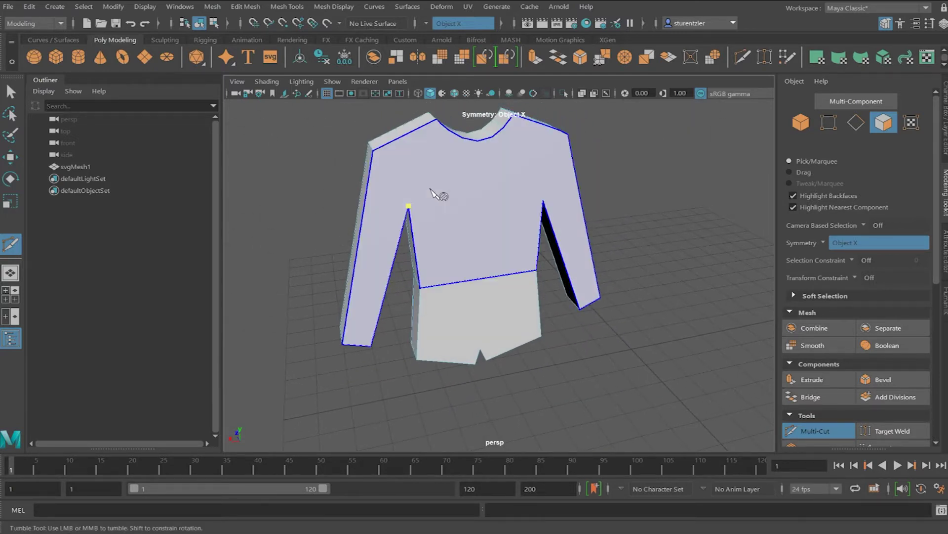
click(543, 202)
key(Return)
Cut an edge loop around the sleeve on the negative X side, a short distance above the cuff
alt+drag(423, 199, 605, 189)
alt+right_drag(604, 189, 596, 199)
alt+drag(487, 282, 443, 312)
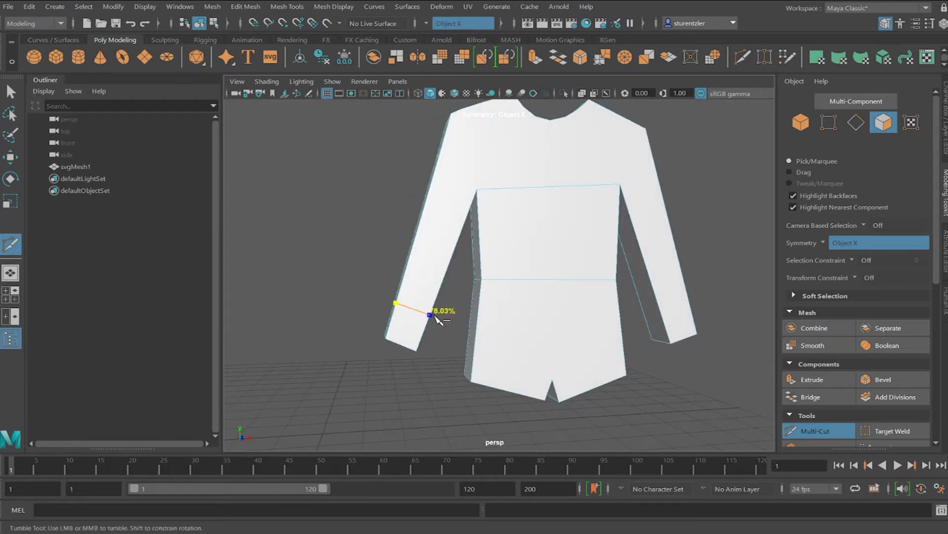
alt+drag(437, 314, 592, 316)
scroll(591, 316, up, 6)
alt+middle_drag(578, 315, 524, 327)
alt+drag(582, 312, 525, 339)
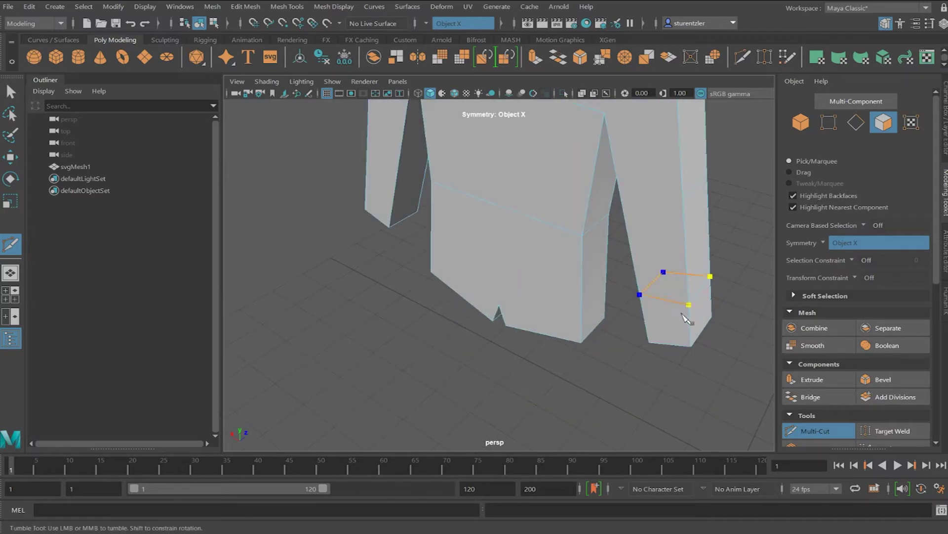
alt+drag(718, 263, 524, 253)
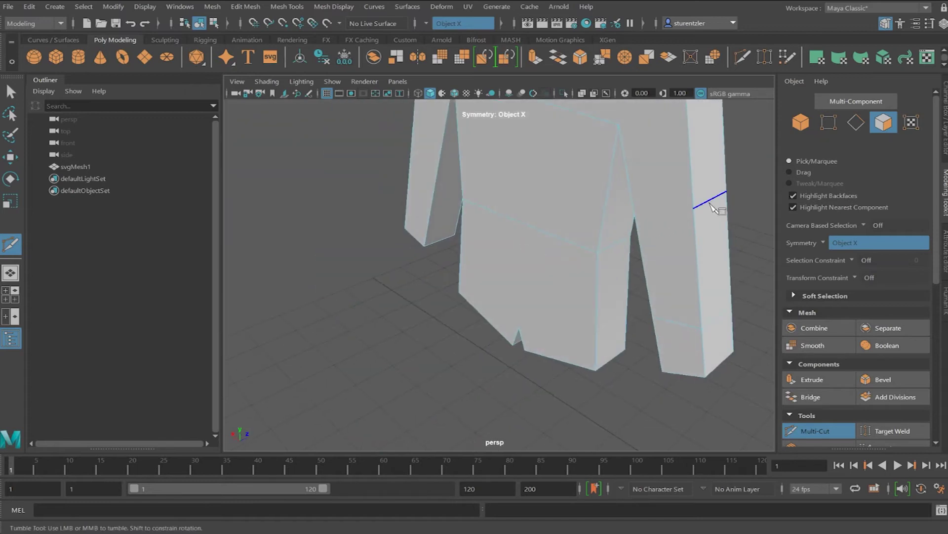
Cut a second edge loop around the negative X sleeve, between the cuff loop and the armpit
alt+drag(601, 247, 671, 212)
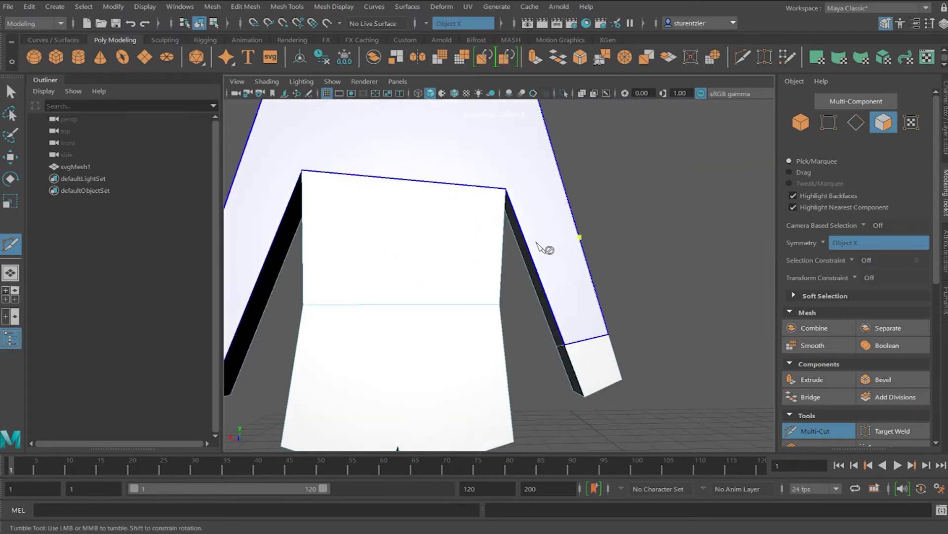
click(529, 247)
alt+drag(608, 267, 451, 277)
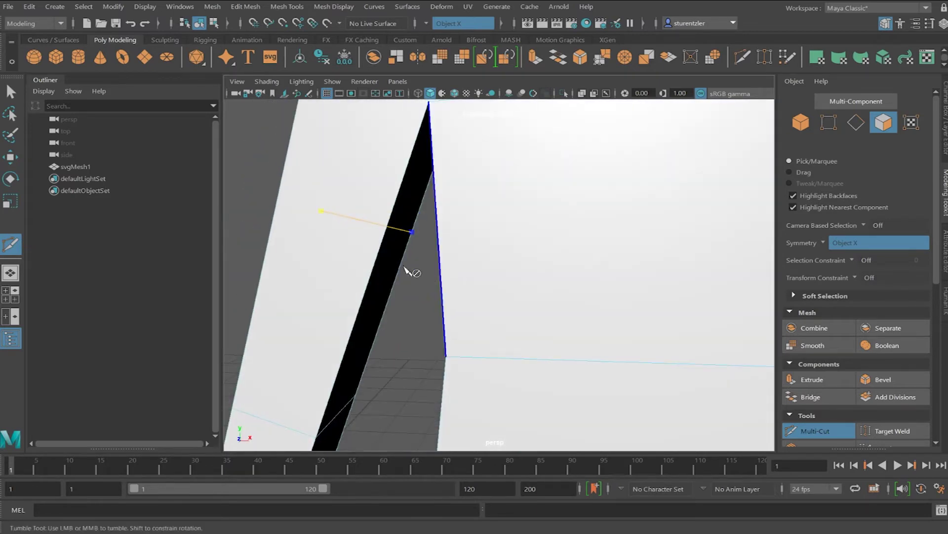
click(387, 226)
alt+drag(376, 237, 454, 260)
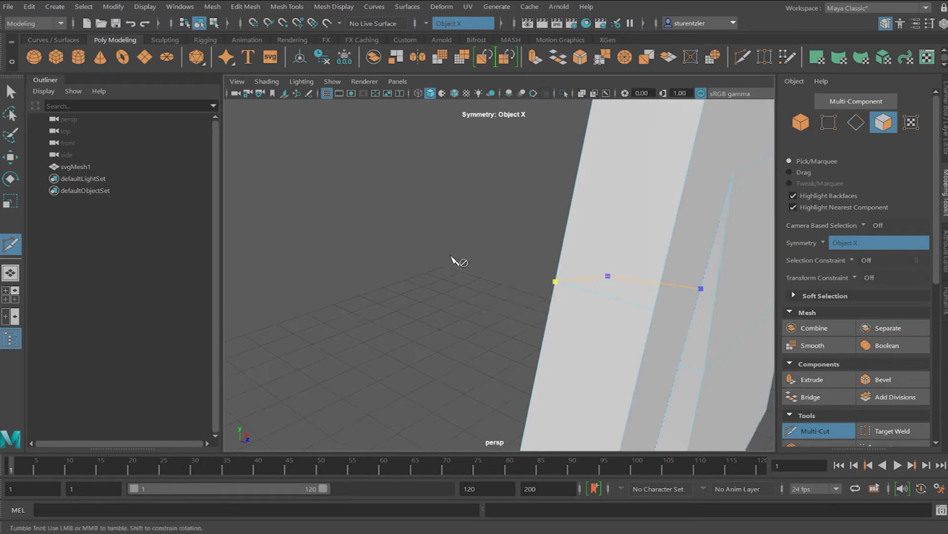
click(654, 309)
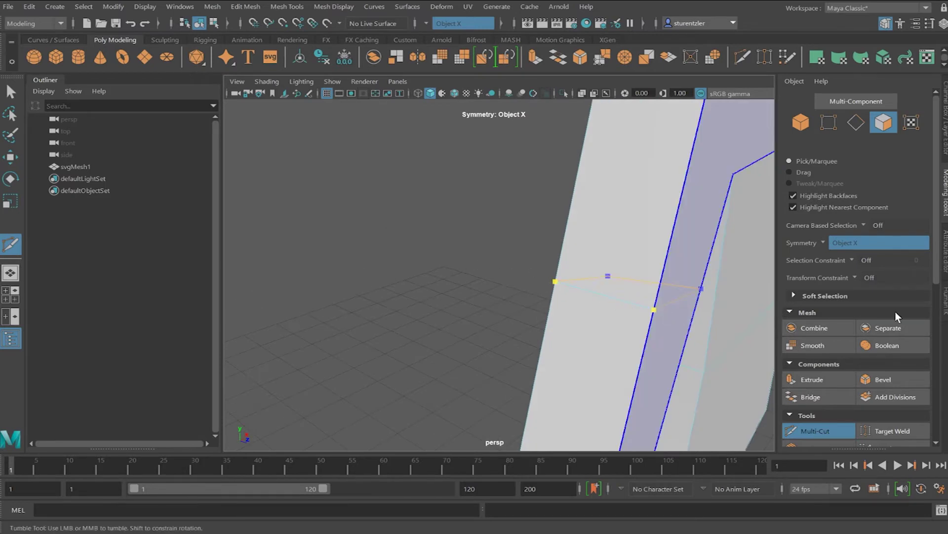
scroll(627, 295, down, 7)
alt+drag(624, 299, 448, 277)
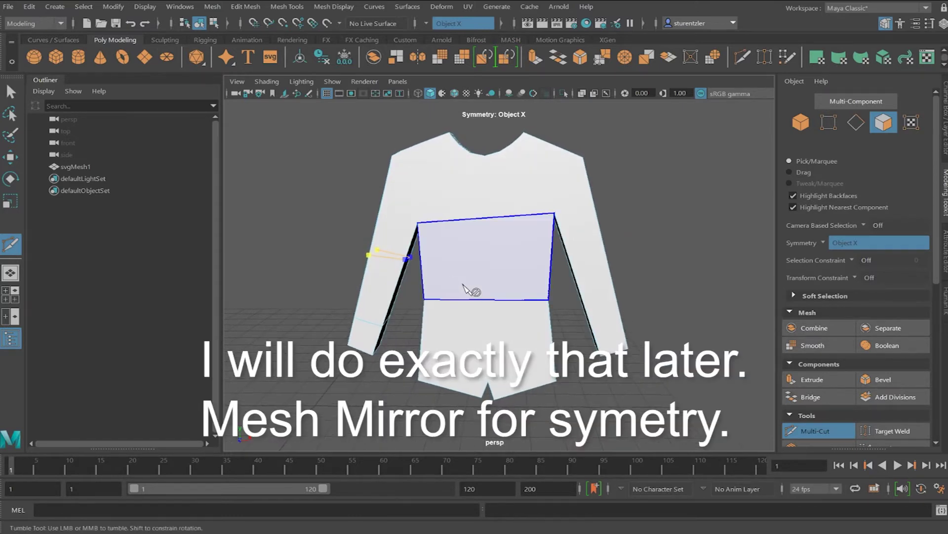
scroll(502, 295, up, 5)
alt+drag(558, 312, 679, 299)
key(Return)
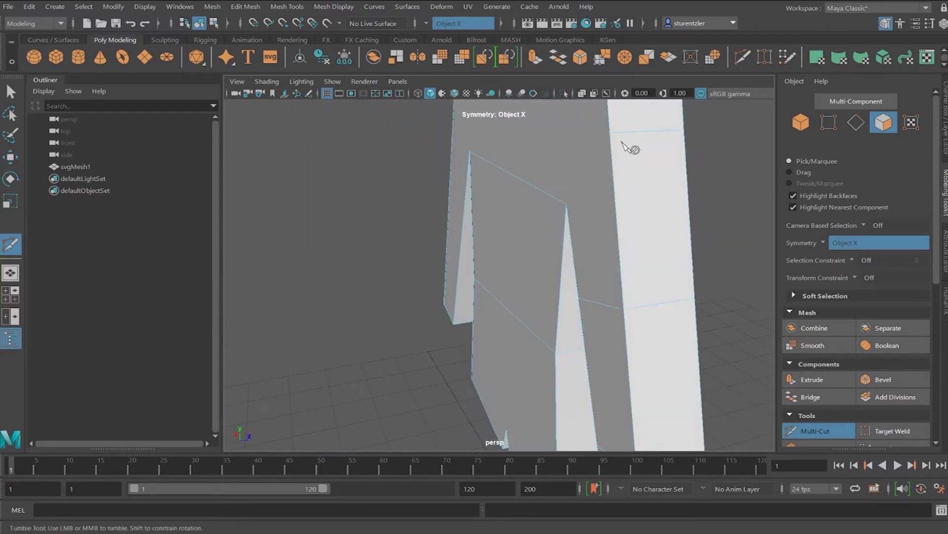
Cut a horizontal edge loop around the shirt's chest and outer sleeve sides, between the armpits and the neckline
alt+drag(643, 146, 454, 246)
click(475, 229)
alt+drag(521, 248, 534, 275)
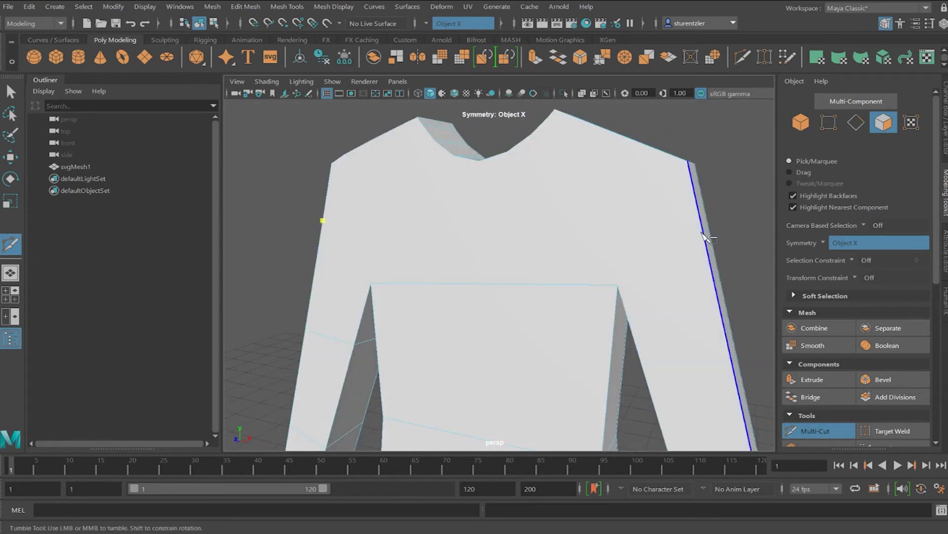
click(702, 222)
alt+drag(702, 223, 621, 233)
click(423, 252)
alt+drag(487, 248, 403, 248)
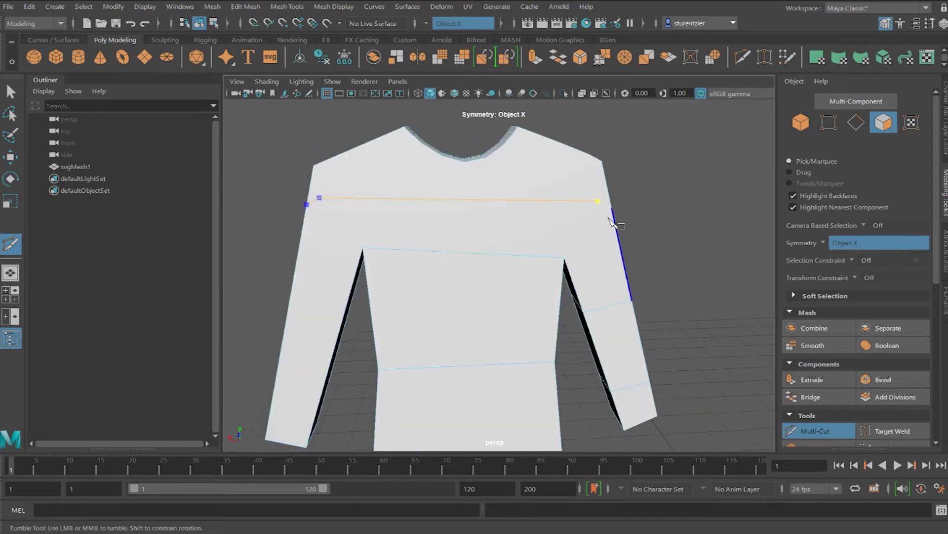
click(615, 213)
alt+drag(609, 218, 454, 219)
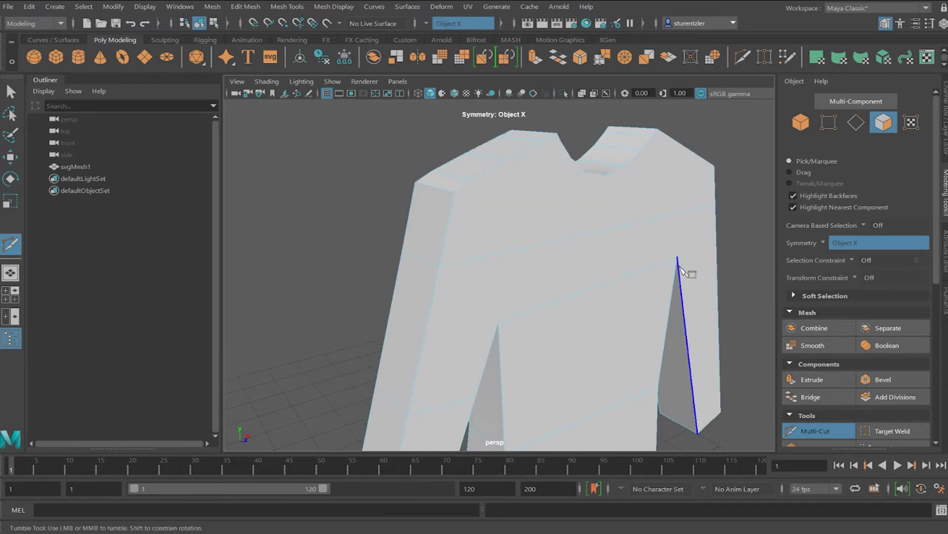
alt+drag(668, 293, 607, 280)
scroll(607, 281, down, 6)
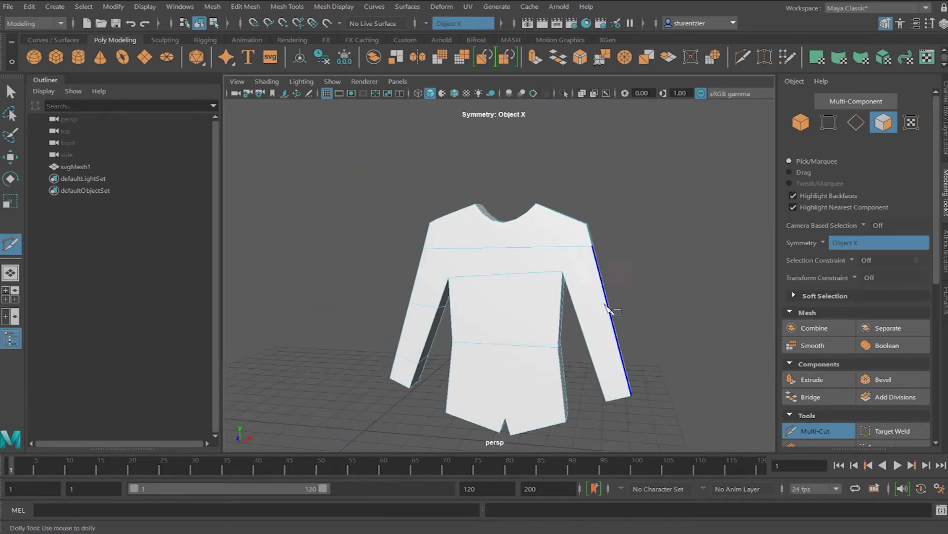
alt+drag(536, 311, 559, 296)
scroll(531, 274, up, 6)
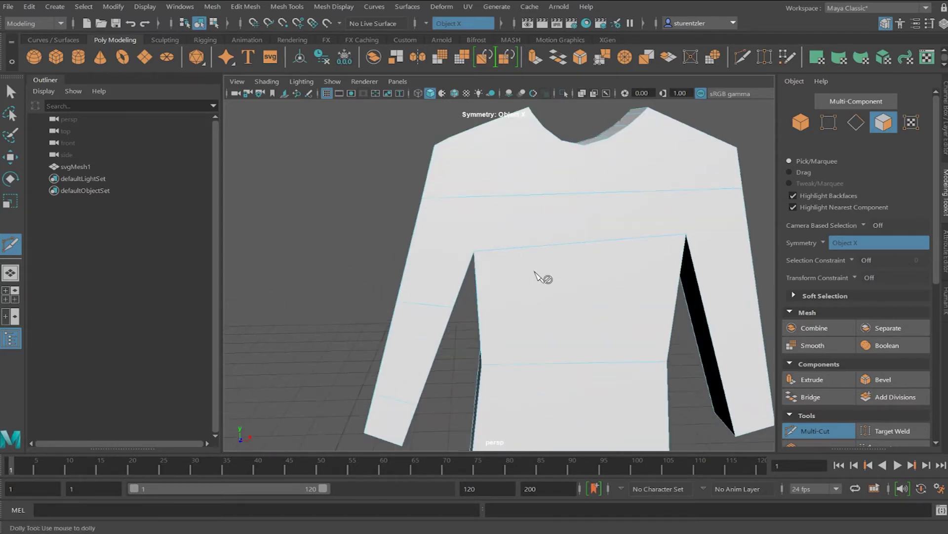
Cut horizontal edges from shoulder corner to shoulder corner across the front and the back of the shirt
alt+middle_drag(535, 272, 554, 349)
alt+drag(471, 252, 496, 256)
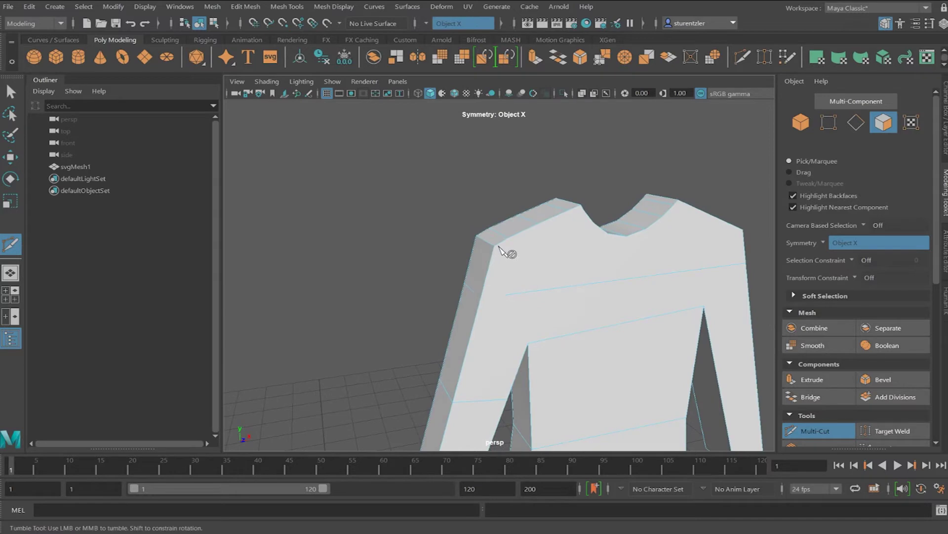
alt+drag(573, 263, 616, 281)
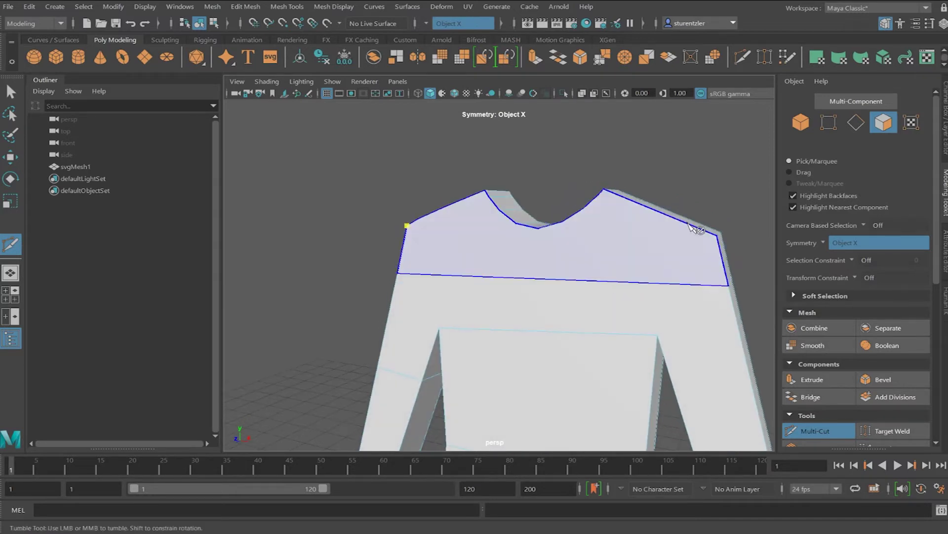
click(718, 237)
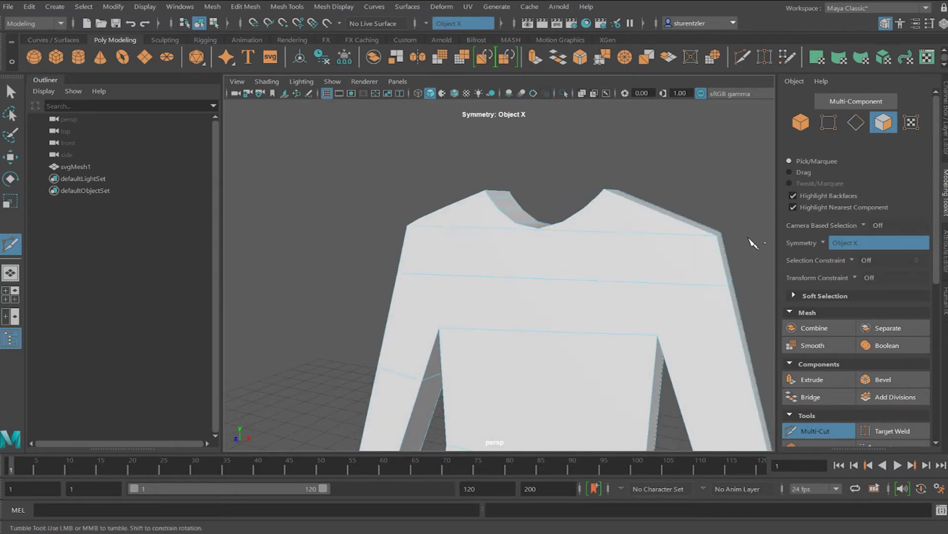
alt+drag(621, 247, 497, 256)
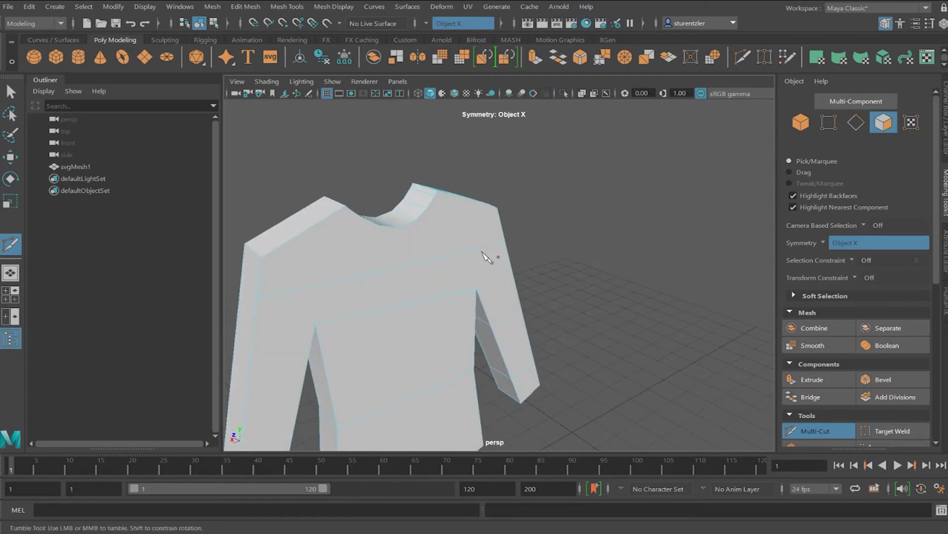
alt+drag(417, 258, 463, 237)
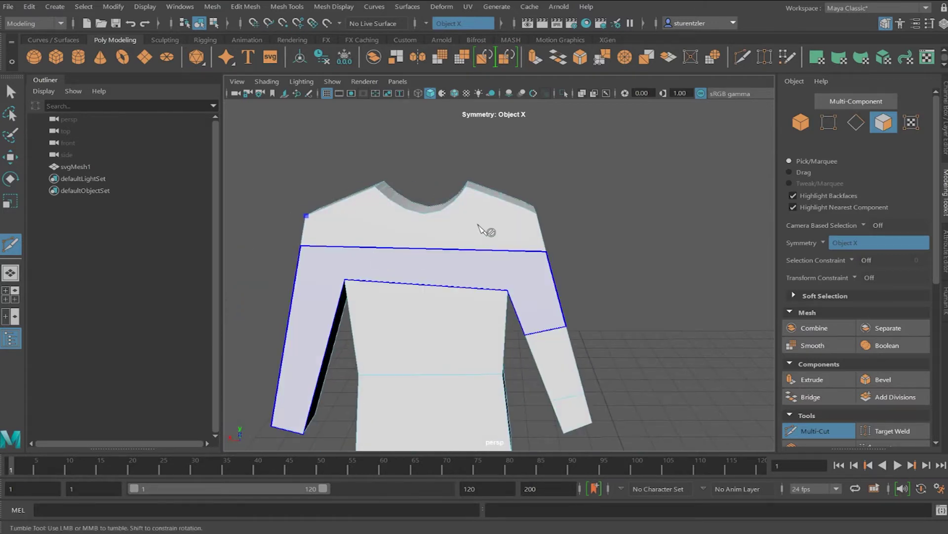
mouse_move(523, 219)
alt+mouse_down()
mouse_move(509, 223)
mouse_move(544, 216)
alt+mouse_up()
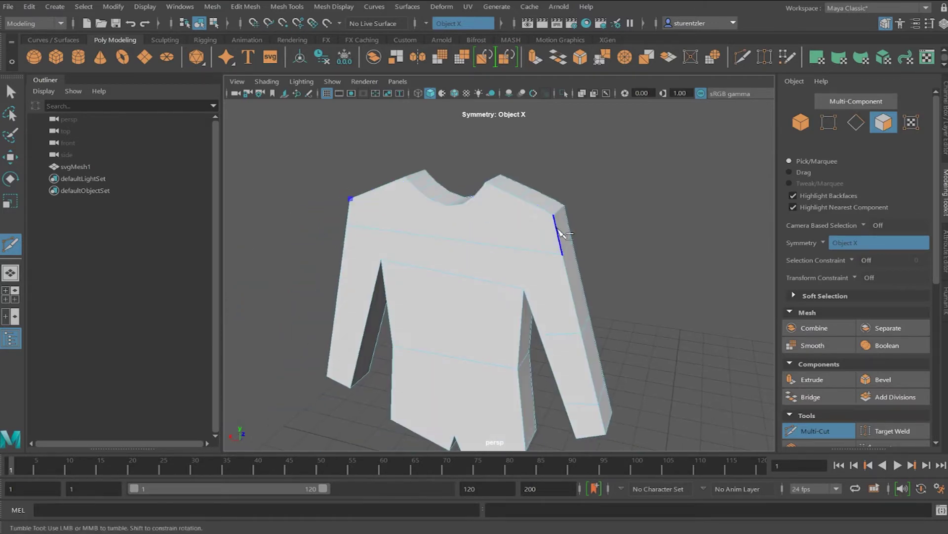
alt+drag(432, 251, 654, 252)
Check the whole shirt's shape in smooth preview and return to the unsmoothed display
alt+right_drag(697, 259, 637, 264)
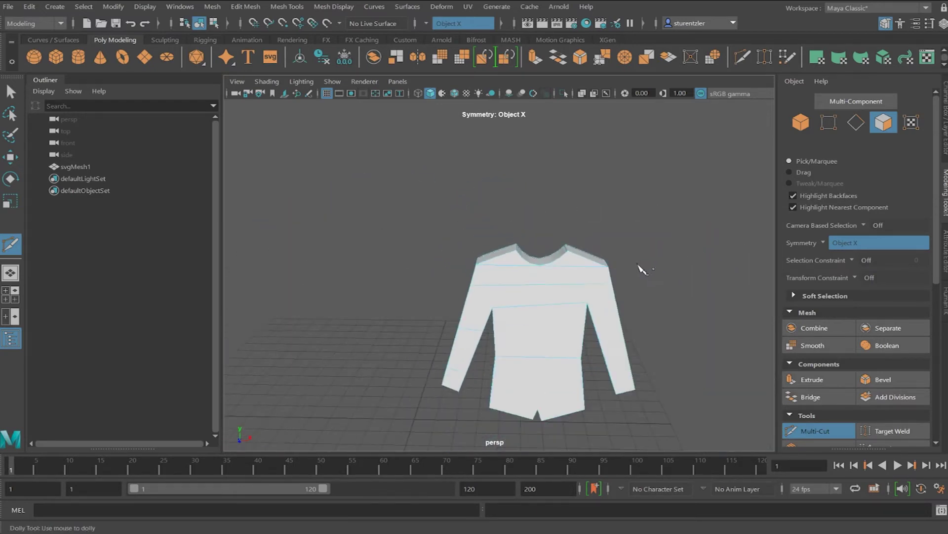
alt+drag(568, 311, 487, 292)
key(3)
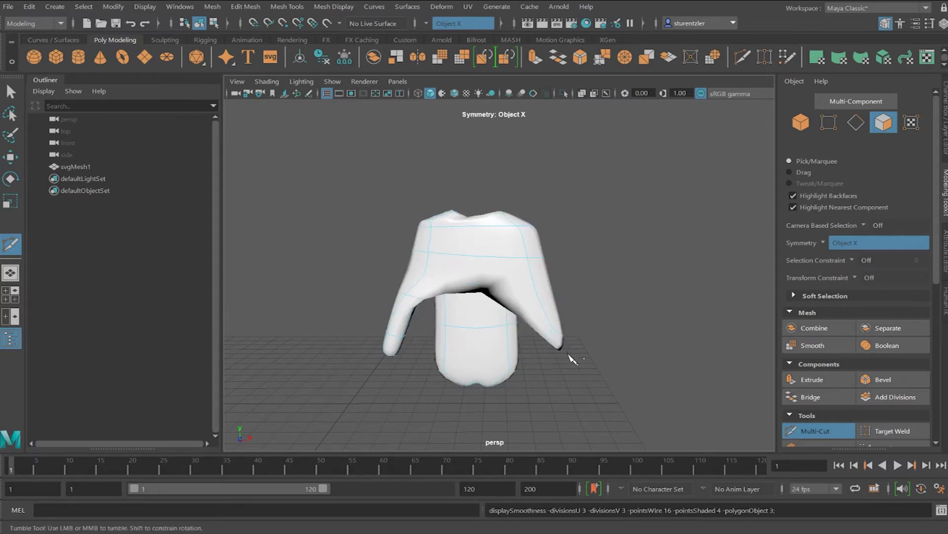
alt+drag(490, 345, 529, 339)
key(ctrl+z)
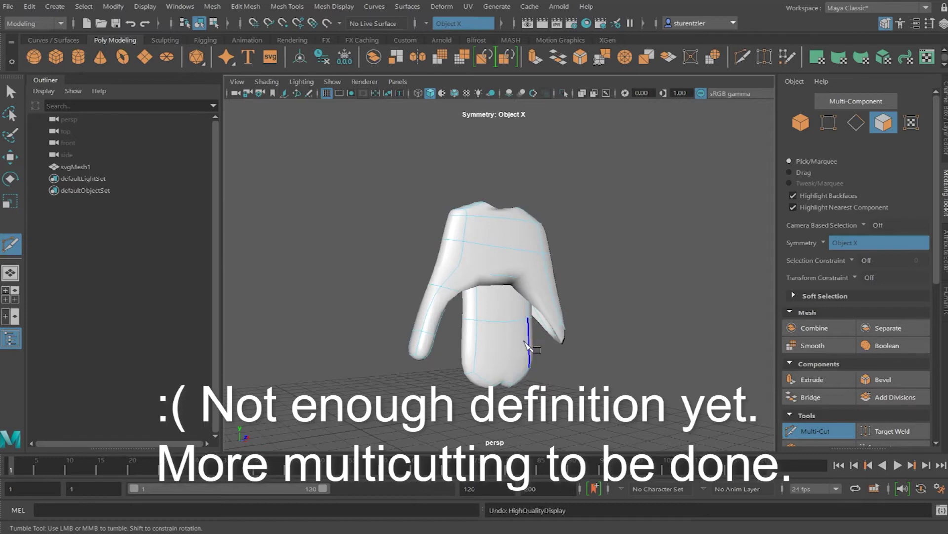
key(1)
Cut a vertical center line down the back of the shirt, from the neckline to the hem notch
alt+drag(529, 345, 495, 268)
scroll(502, 358, up, 4)
click(480, 185)
alt+drag(487, 218, 472, 420)
click(477, 407)
key(Return)
Cut a vertical center line down the front of the shirt, from the neckline to the hem notch
alt+drag(523, 326, 477, 335)
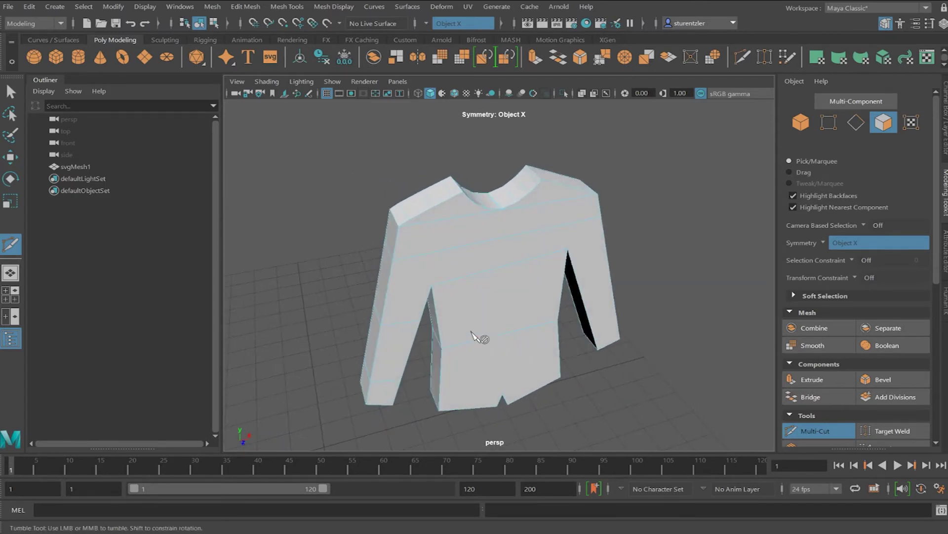
click(502, 212)
click(504, 333)
alt+drag(504, 333, 512, 349)
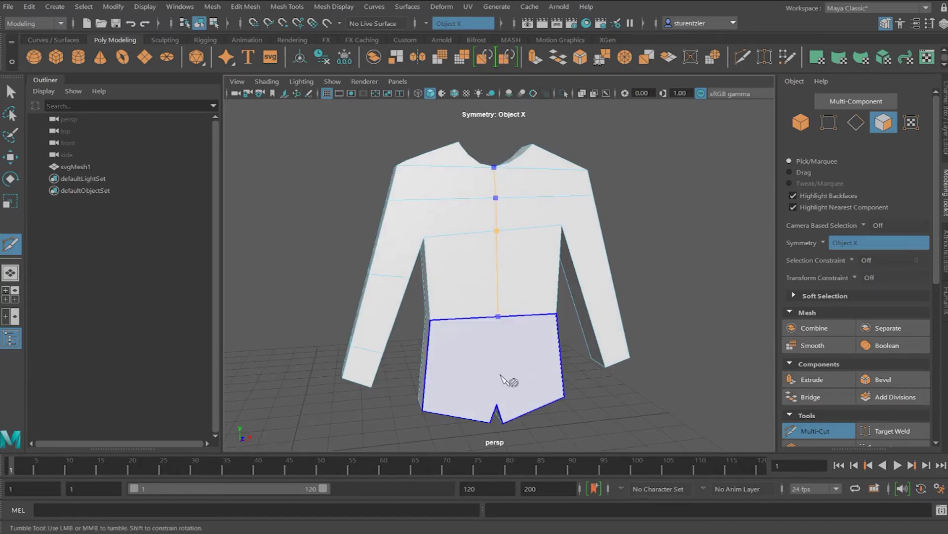
click(498, 408)
key(Return)
Preview the smoothed shirt with its center lines and switch the smoothing off again
mouse_move(537, 319)
alt+mouse_down()
mouse_move(451, 339)
mouse_move(352, 328)
mouse_move(418, 312)
mouse_move(547, 332)
alt+mouse_up()
key(3)
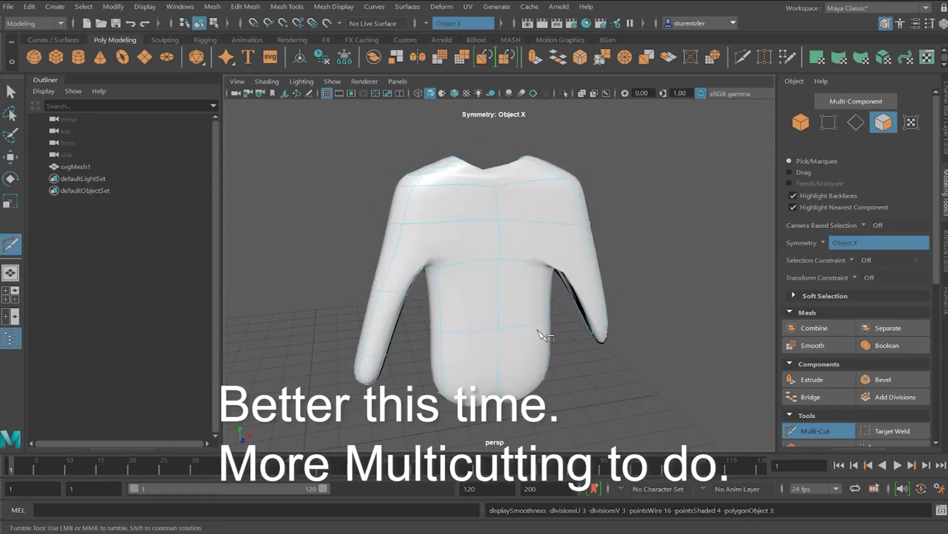
key(1)
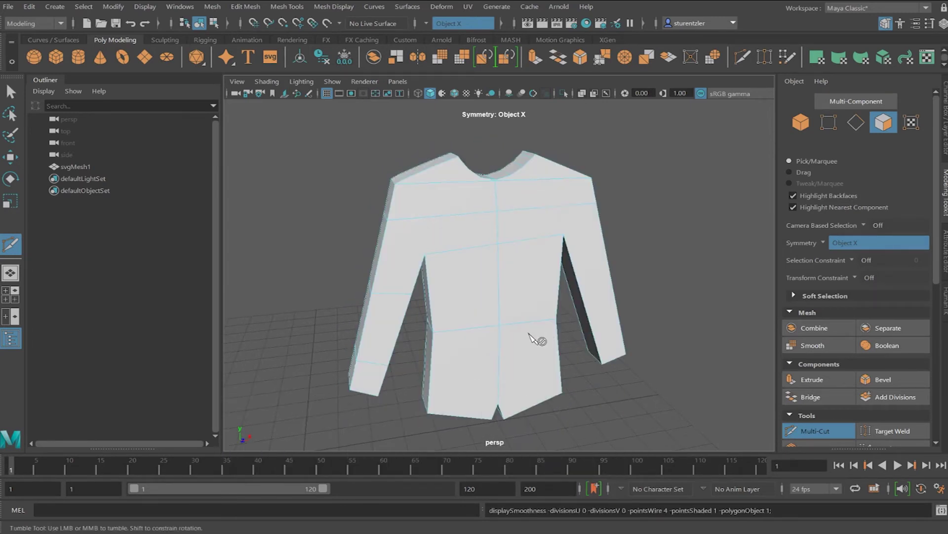
Cut a horizontal edge line across the torso on front and back, midway between the waist line and the hem
alt+drag(516, 346, 449, 364)
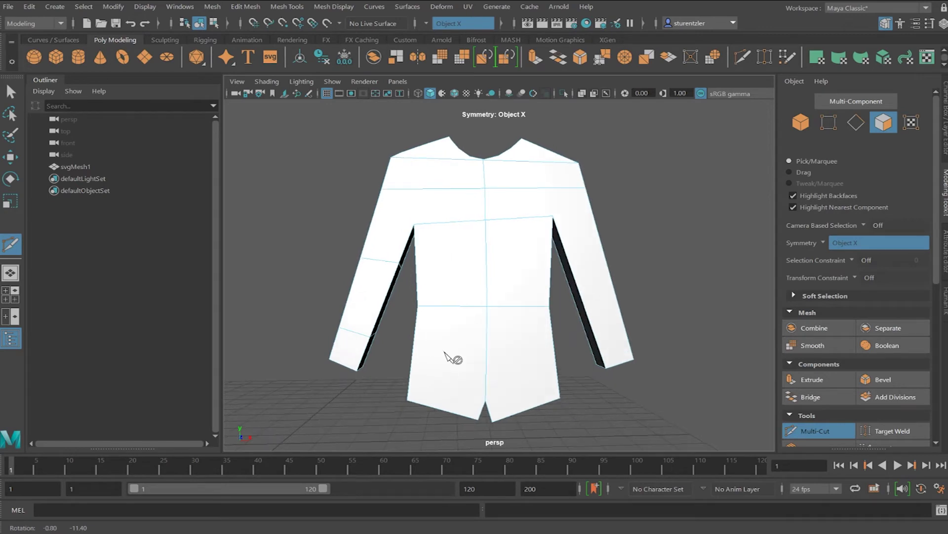
click(413, 354)
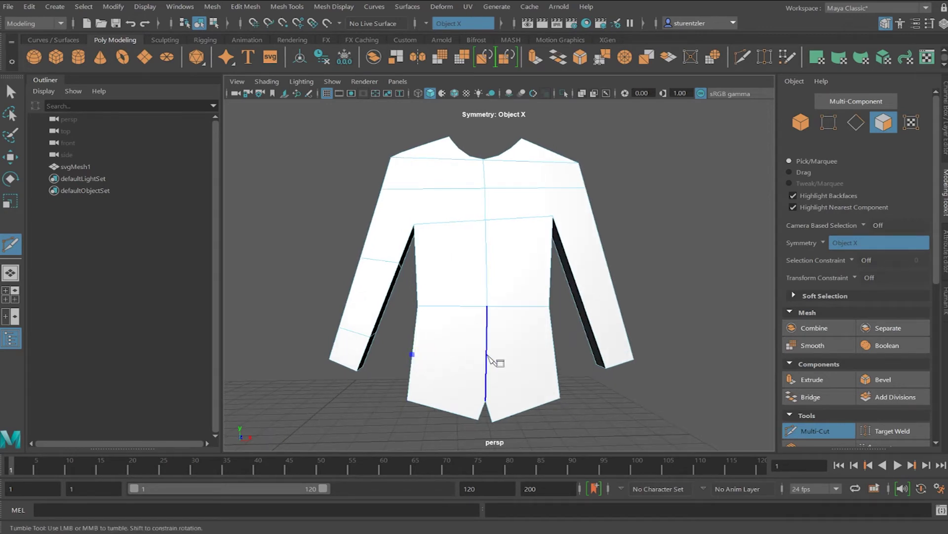
click(556, 356)
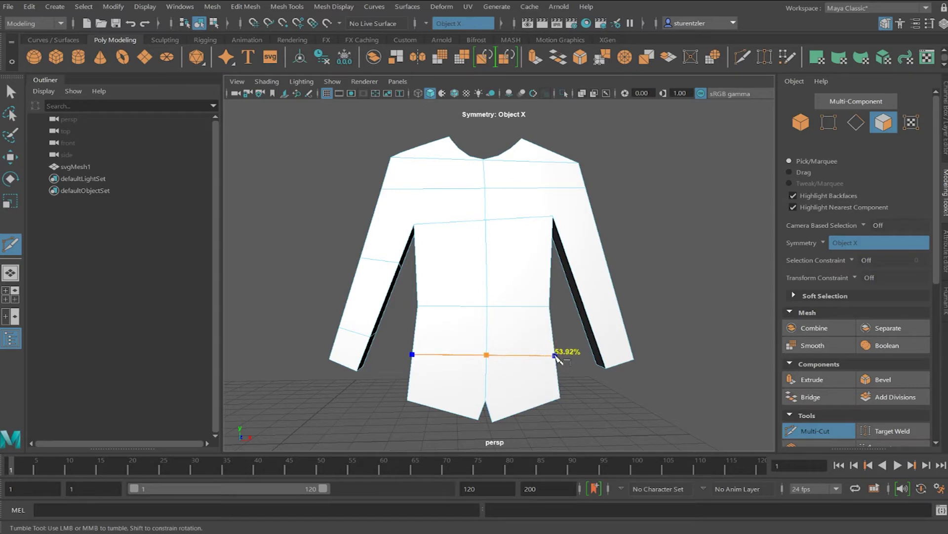
alt+drag(542, 326, 435, 349)
click(448, 347)
alt+drag(380, 321, 504, 366)
alt+drag(584, 318, 494, 346)
Cut vertical edges from both armpits up to the shoulder line on the front and back of the shirt
click(424, 312)
click(562, 300)
click(556, 245)
right_click(560, 236)
alt+drag(577, 302, 496, 266)
click(479, 265)
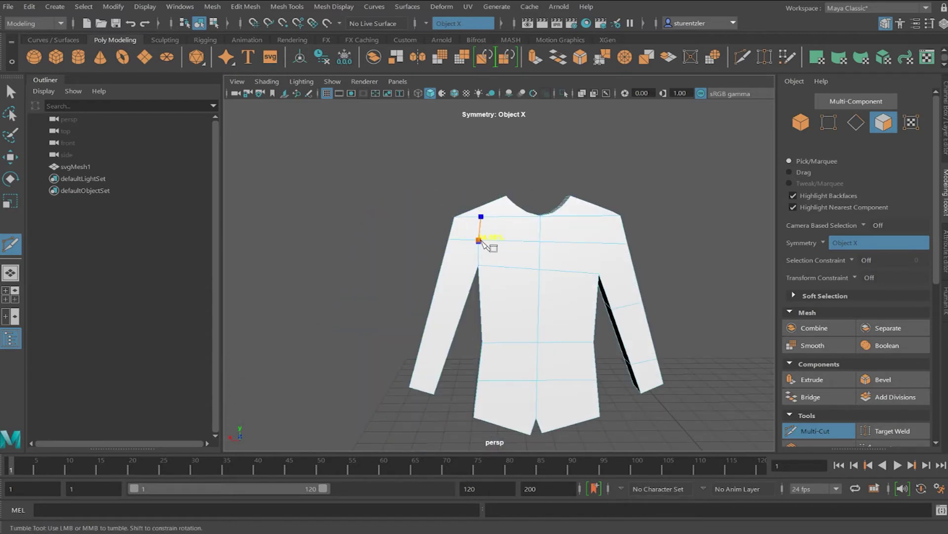
click(597, 216)
right_click(596, 216)
Inspect the shirt in smooth preview from several angles and return to the unsmoothed display
alt+drag(569, 208, 462, 297)
key(3)
alt+right_drag(462, 299, 468, 307)
alt+middle_drag(468, 307, 469, 210)
alt+drag(454, 388, 502, 238)
key(1)
Cut a vertical edge line on the negative X side, from beside the neckline down the front, under the hem and along the back
alt+right_drag(502, 238, 580, 295)
alt+drag(583, 297, 483, 222)
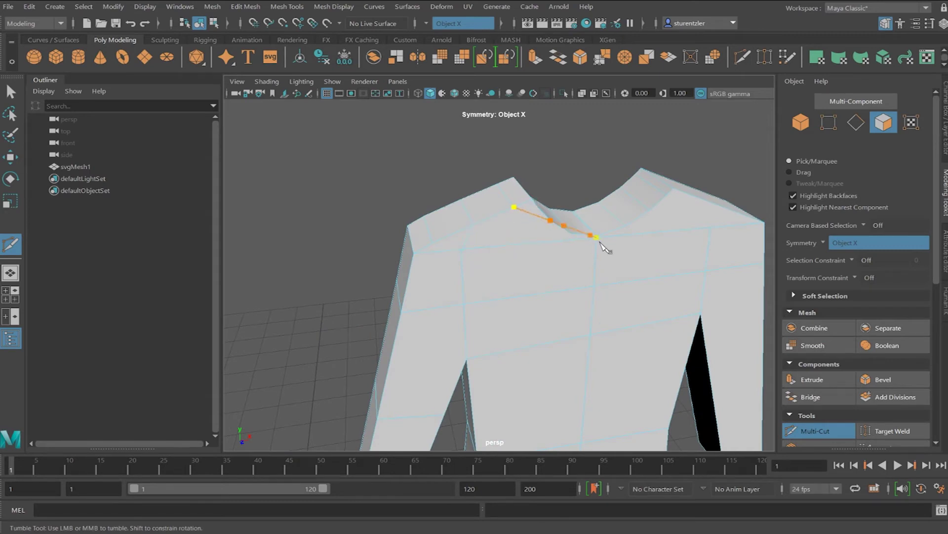
click(658, 231)
right_click(658, 232)
click(524, 242)
alt+middle_drag(557, 362, 548, 173)
alt+drag(548, 173, 523, 207)
alt+drag(540, 306, 567, 275)
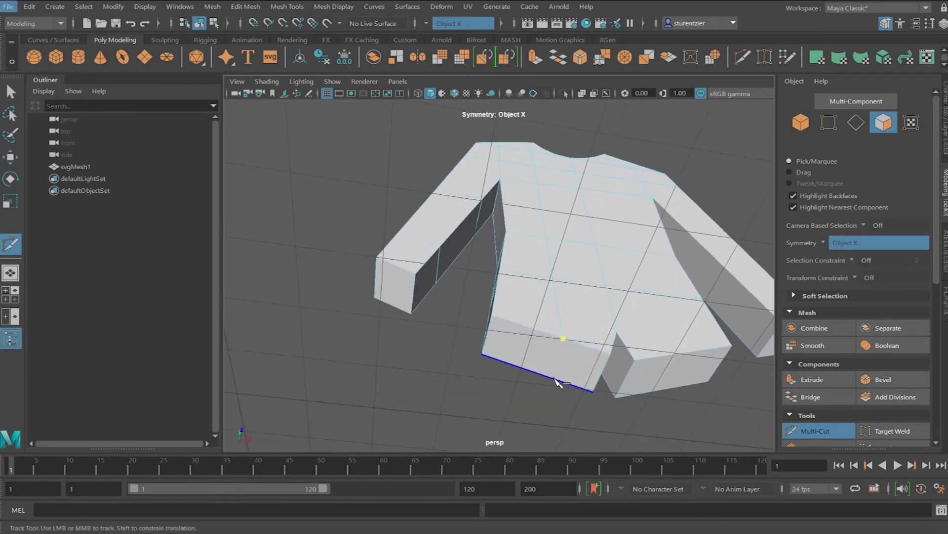
alt+drag(499, 332, 446, 242)
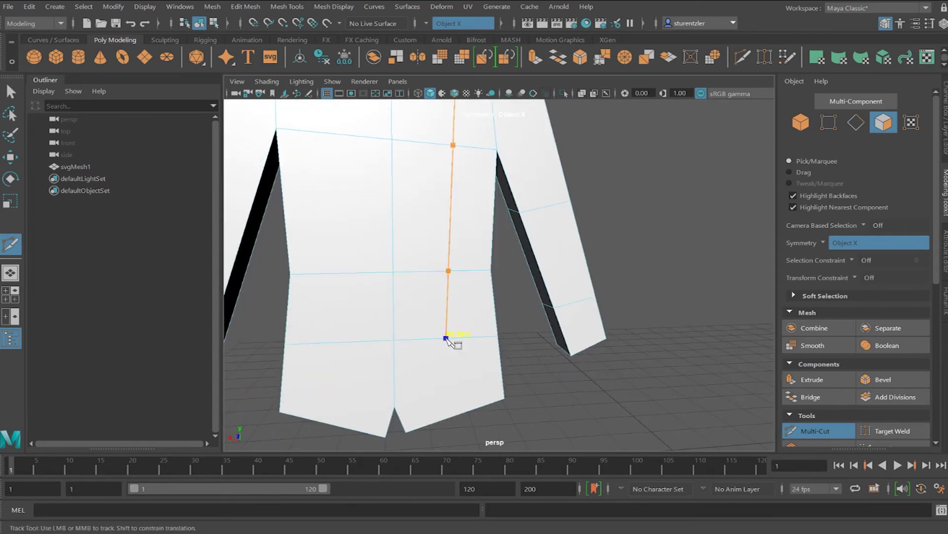
alt+drag(457, 328, 540, 242)
Preview the smoothed shirt with the new vertical cut and switch the smoothing off again
key(3)
alt+drag(572, 272, 504, 271)
key(1)
Cut edges from the back armpit around the outer side of the negative X sleeve to the front armpit
key(w)
drag(462, 236, 500, 263)
alt+drag(501, 263, 512, 305)
key(g)
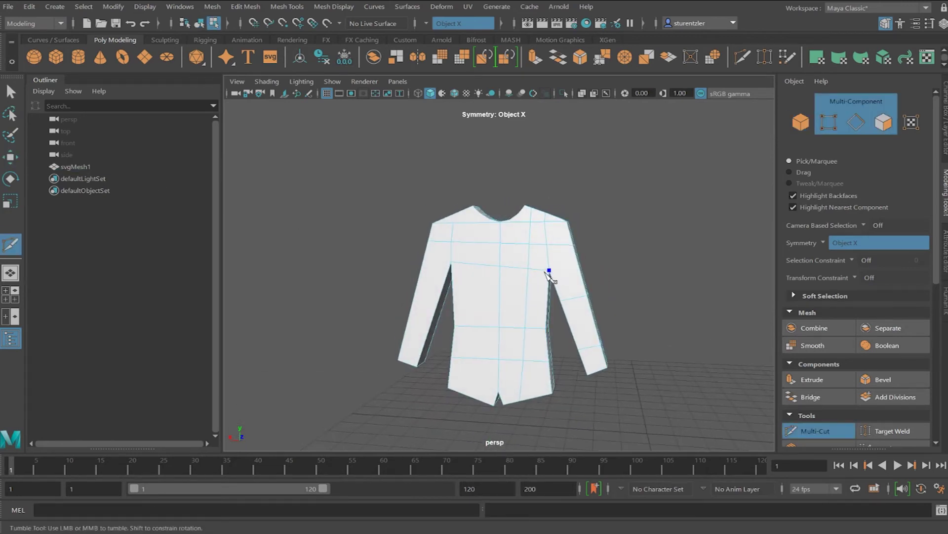
alt+drag(571, 276, 533, 280)
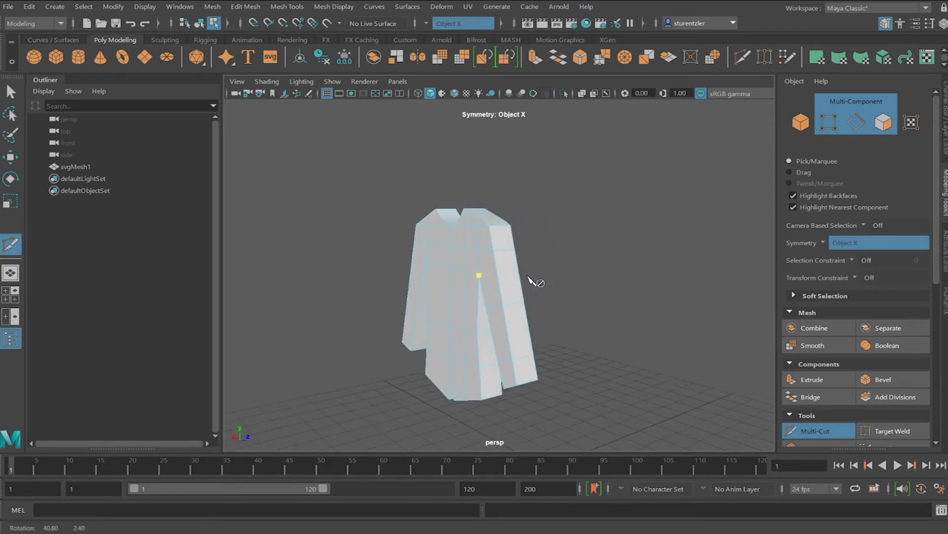
alt+drag(502, 281, 408, 276)
click(436, 278)
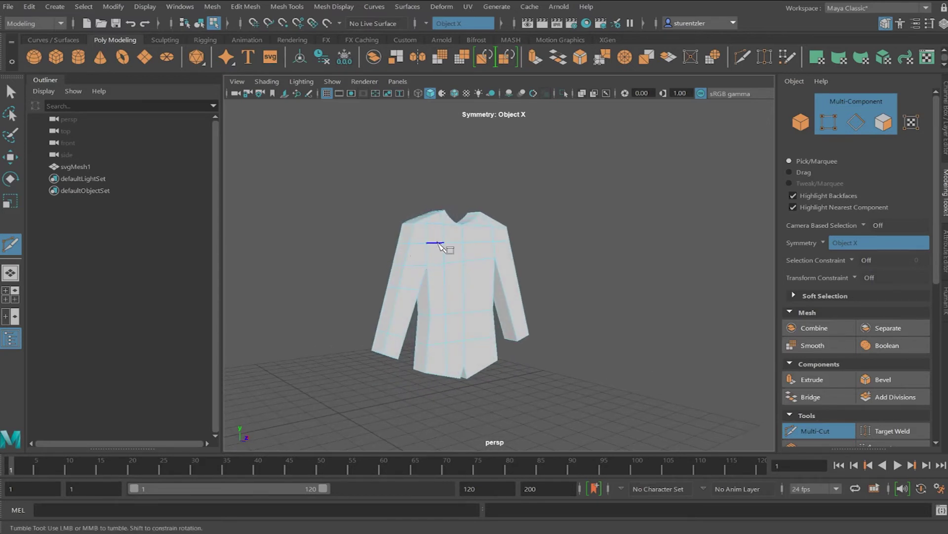
Leave the Multi-Cut tool, return to object mode and select the whole shirt mesh
click(10, 157)
alt+drag(388, 295, 521, 288)
click(521, 288)
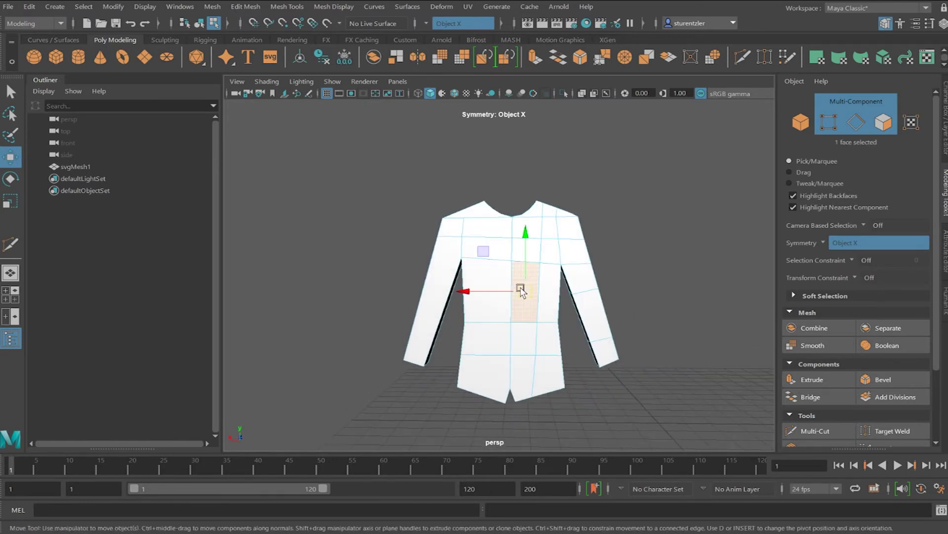
right_drag(517, 275, 561, 255)
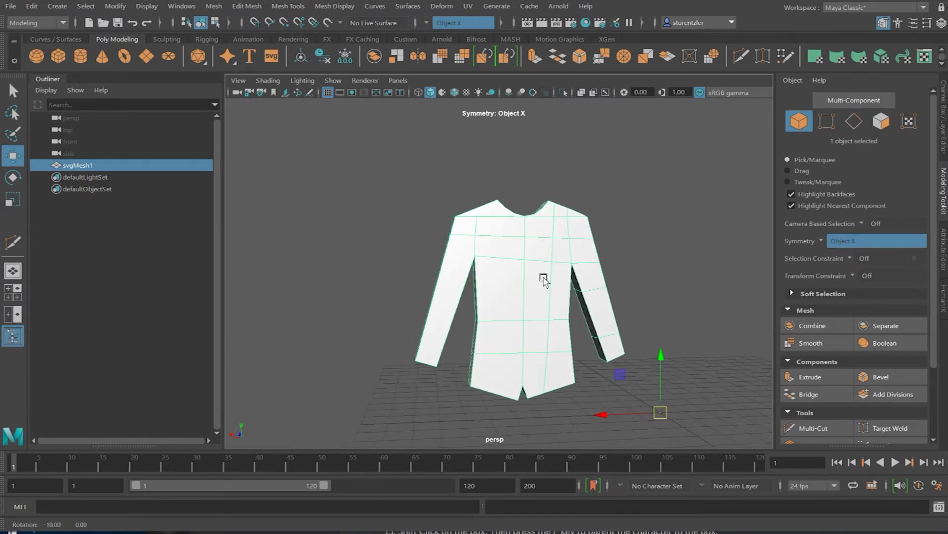
alt+drag(544, 280, 536, 280)
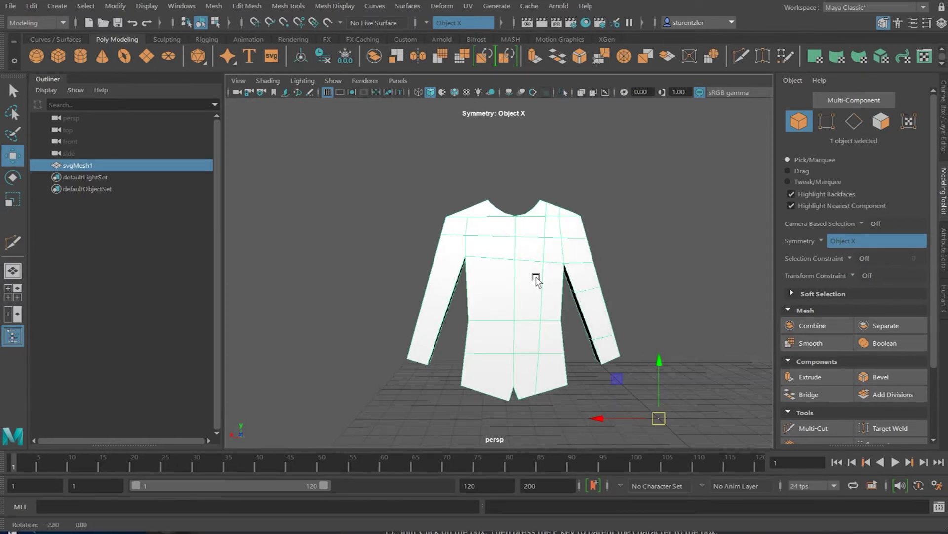
Mirror the shirt across the world X axis in the + direction, with Cut Geometry on and border vertices merged
click(214, 6)
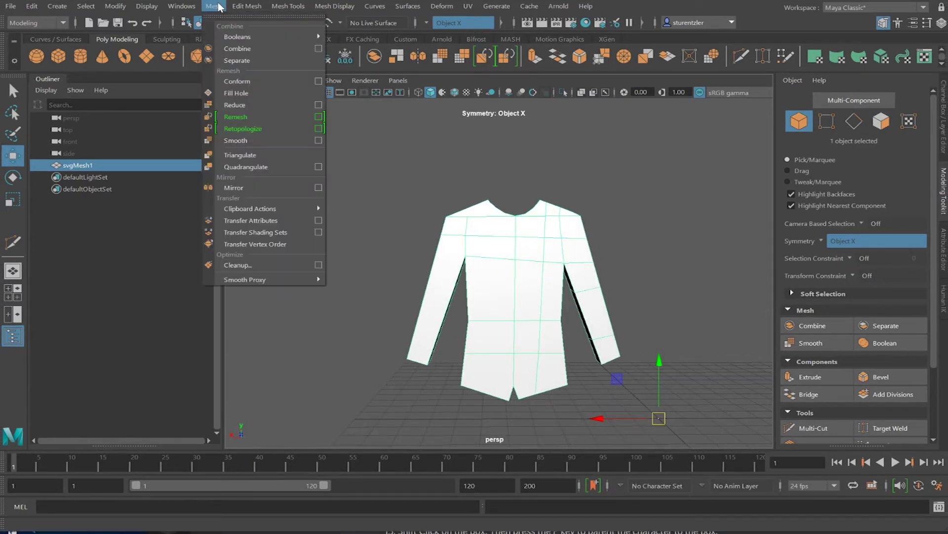
click(319, 187)
drag(941, 328, 74, 139)
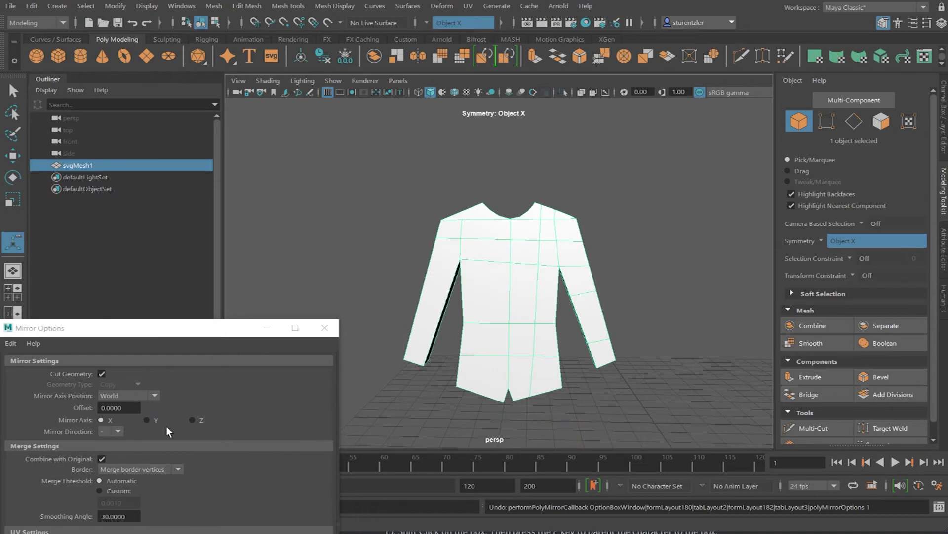
click(109, 430)
drag(216, 335, 223, 209)
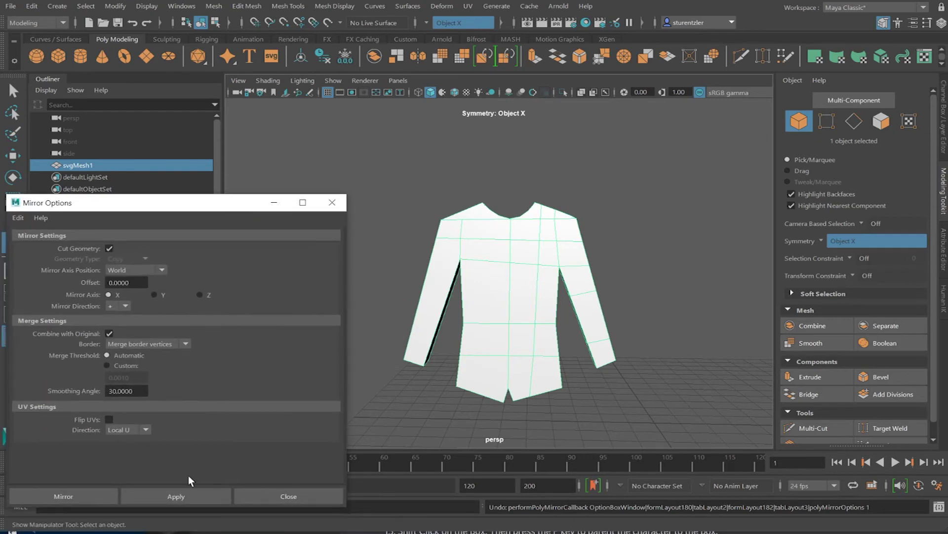
click(183, 499)
Offset the mirror plane to about 5.67 so it runs through the shirt's center, and close the mirror options
drag(587, 428, 465, 423)
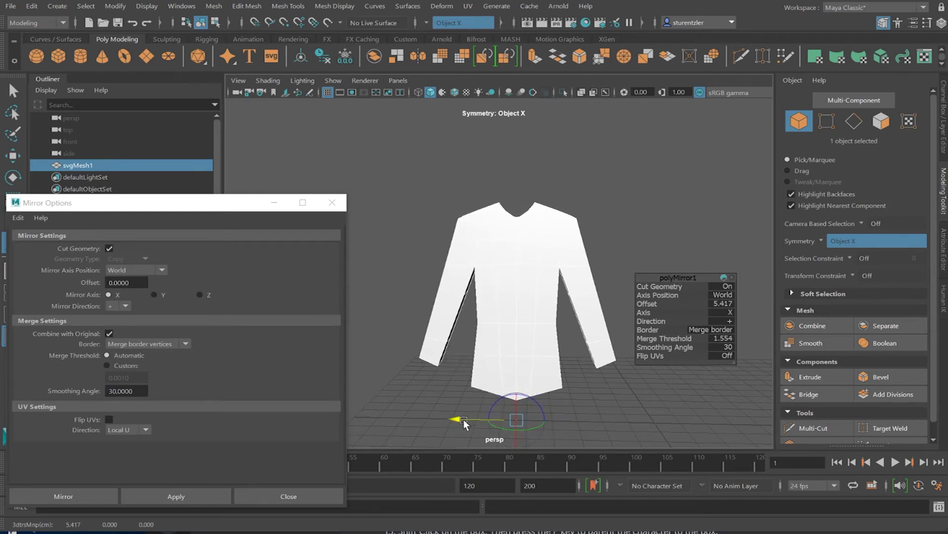
drag(461, 424, 455, 424)
alt+drag(515, 324, 501, 347)
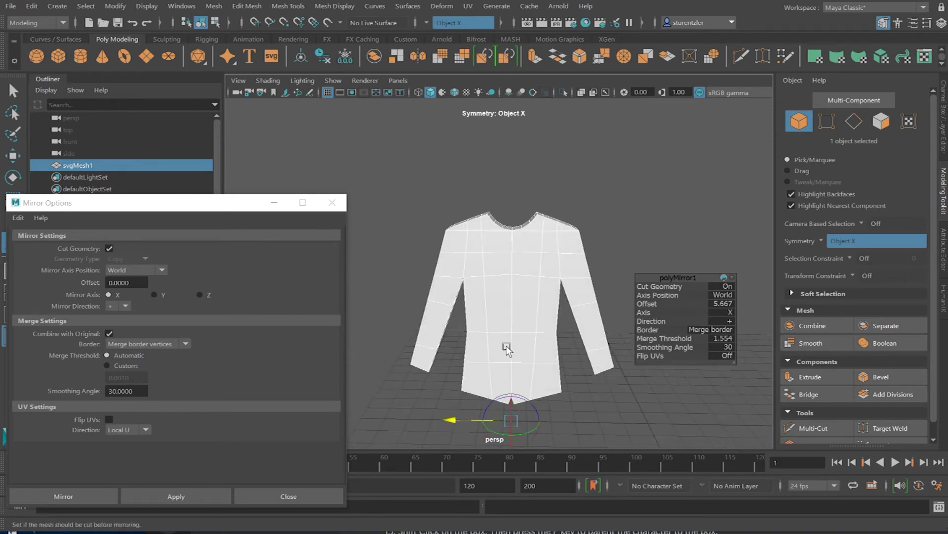
click(332, 202)
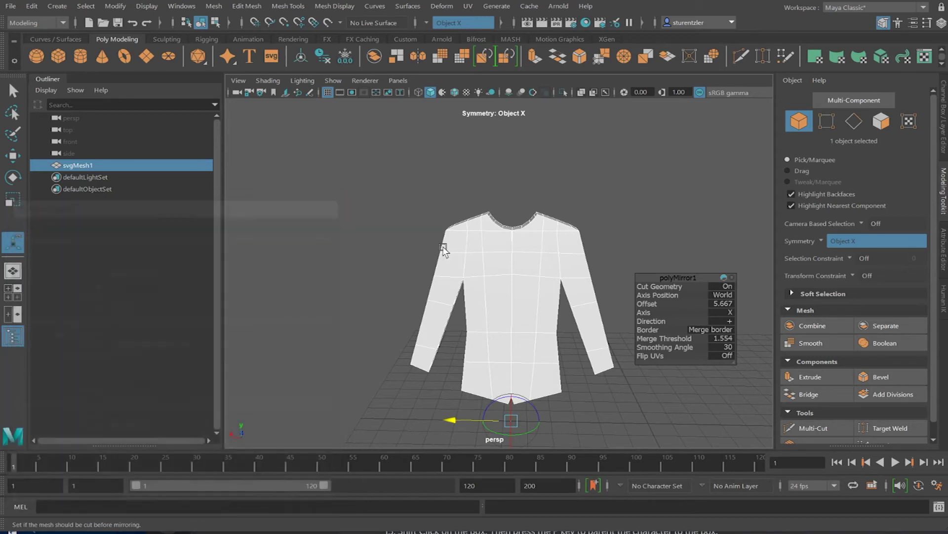
Delete all construction history in the scene and display the shirt in smooth preview
click(35, 8)
mouse_move(88, 157)
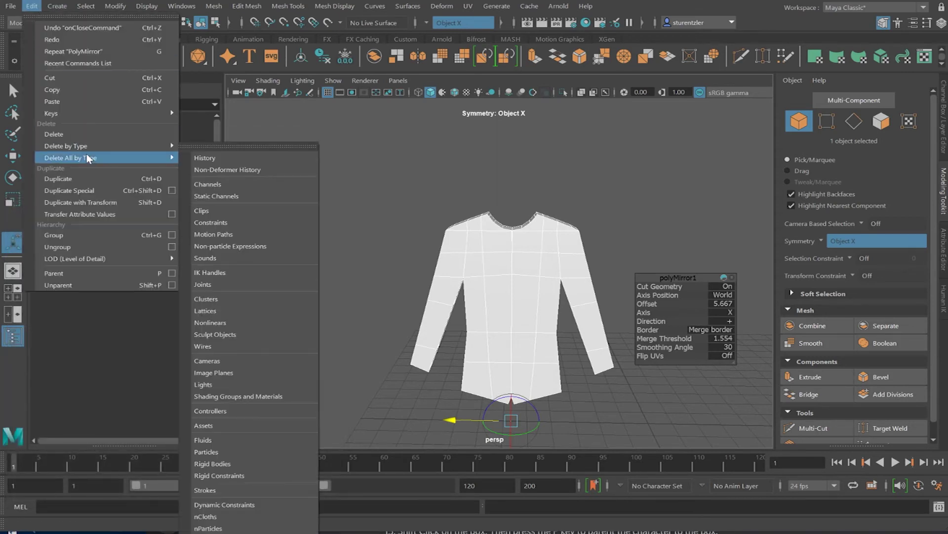
click(205, 157)
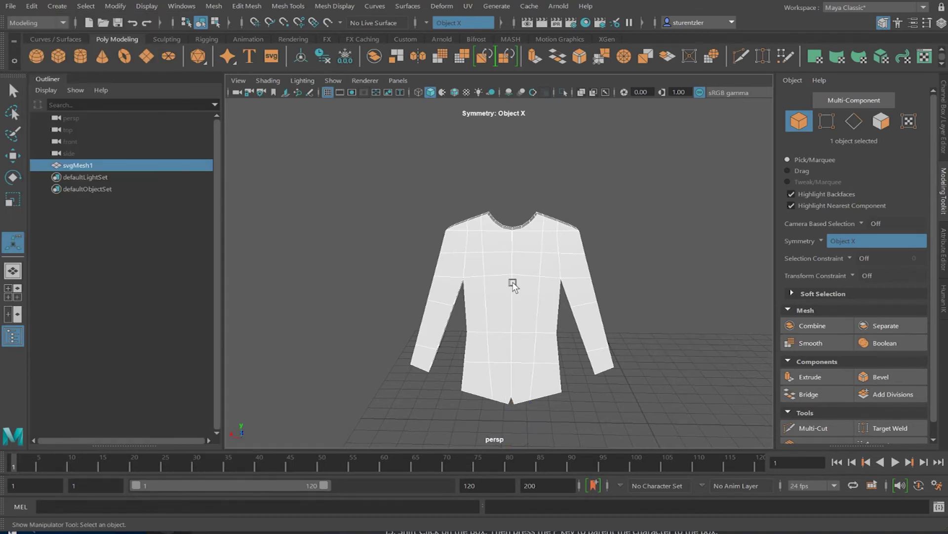
key(3)
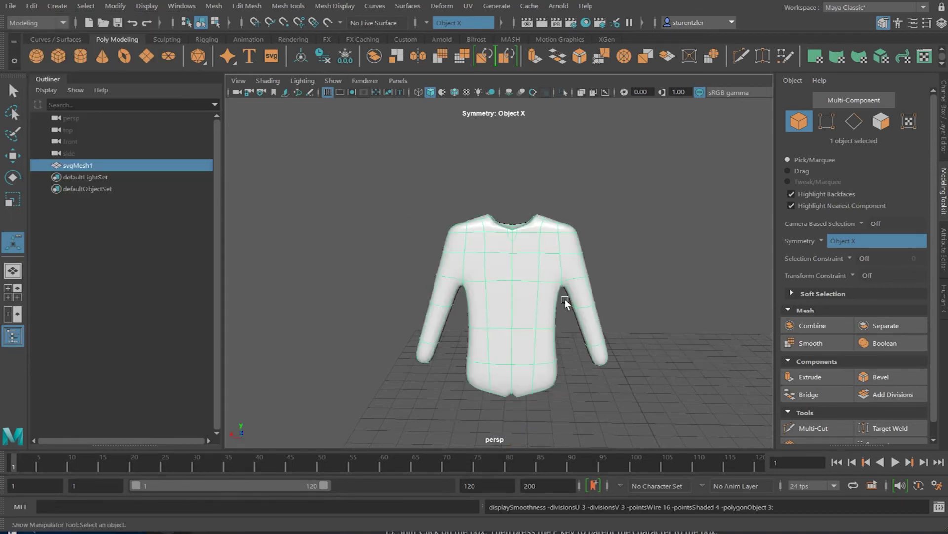
Turn off the shirt's smooth preview and examine the mesh at the center of the front neckline
scroll(563, 299, up, 4)
alt+drag(549, 291, 544, 318)
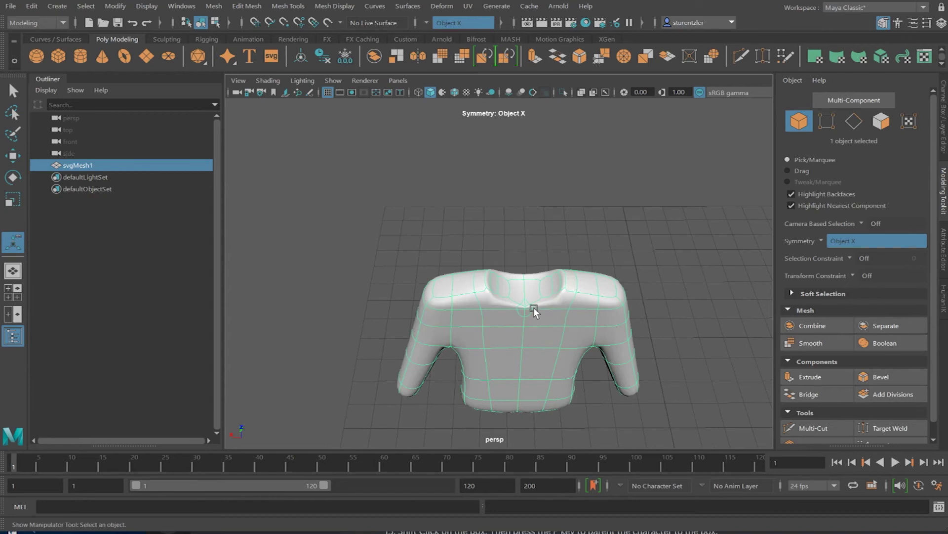
scroll(534, 310, up, 2)
key(1)
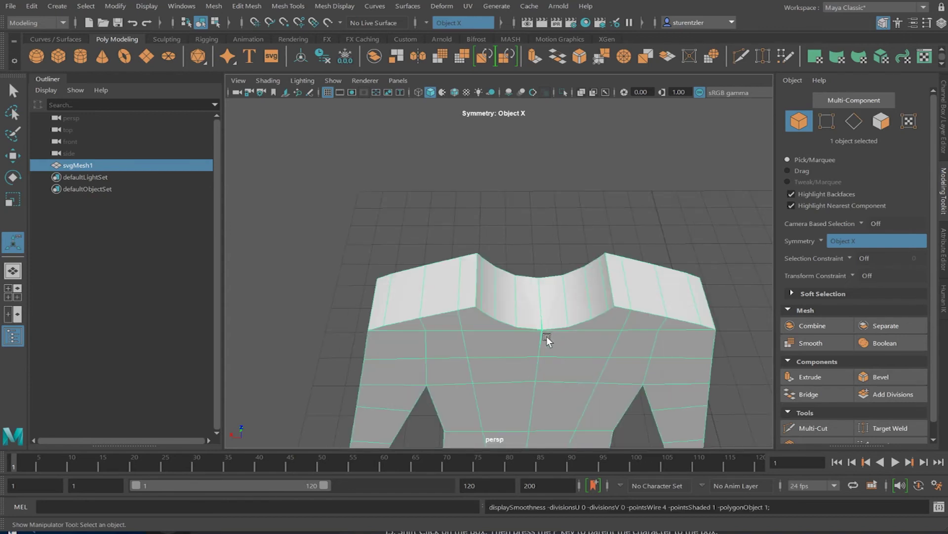
scroll(544, 335, up, 5)
alt+drag(576, 353, 571, 344)
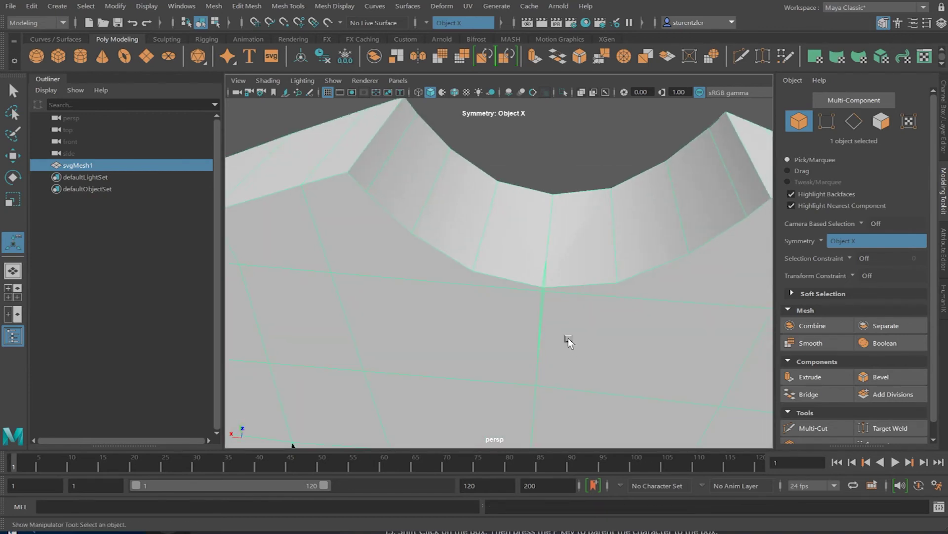
scroll(569, 340, up, 3)
scroll(579, 316, up, 2)
Merge the three clustered vertices on the front neckline's center edge, using a merge threshold of 10
right_drag(656, 327, 607, 325)
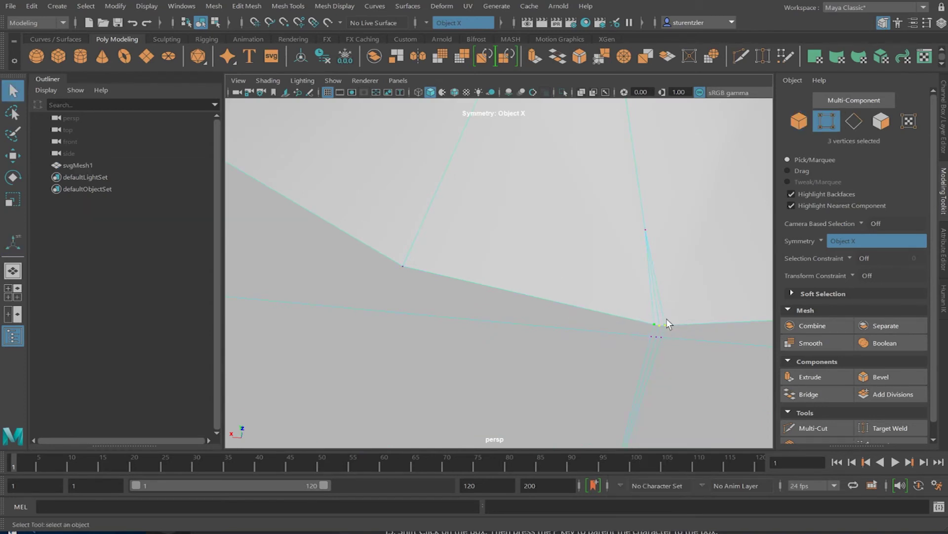
click(249, 6)
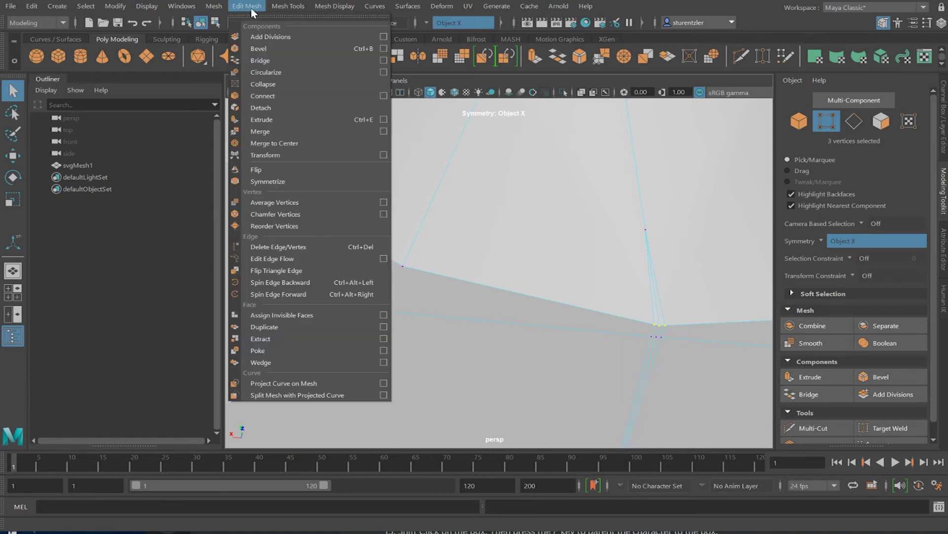
click(382, 132)
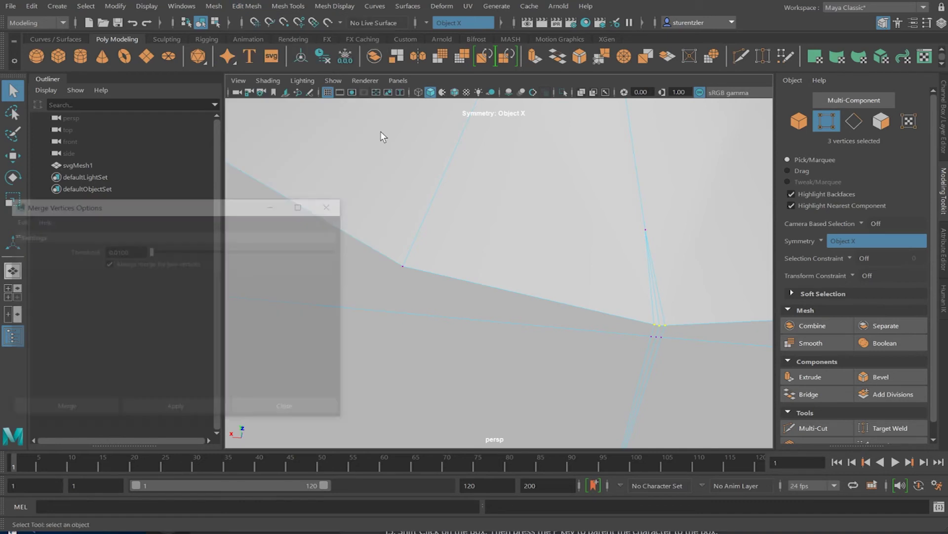
drag(211, 205, 292, 190)
drag(234, 233, 399, 267)
click(268, 395)
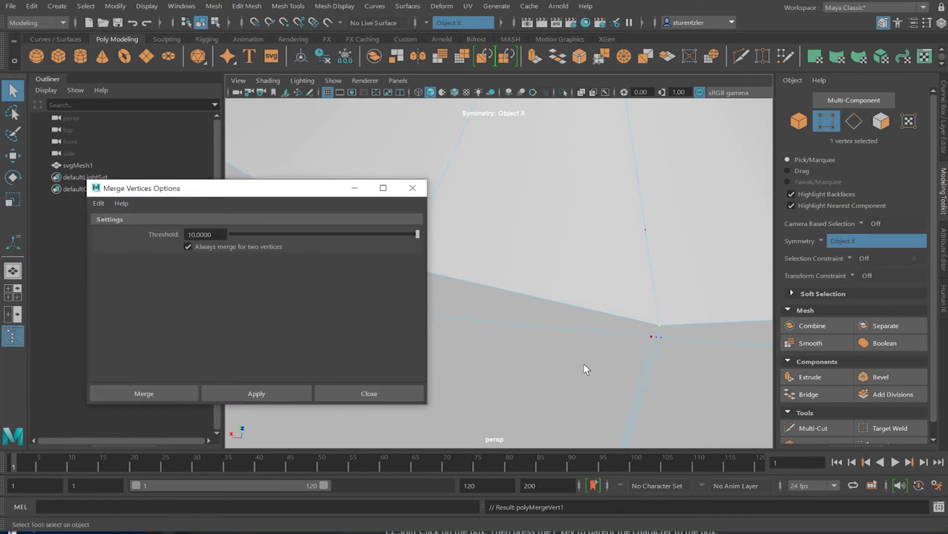
Merge the cluster of vertices just below the neckline's center with the same threshold and close the merge options
drag(672, 349, 646, 333)
click(263, 394)
click(413, 188)
scroll(601, 364, down, 6)
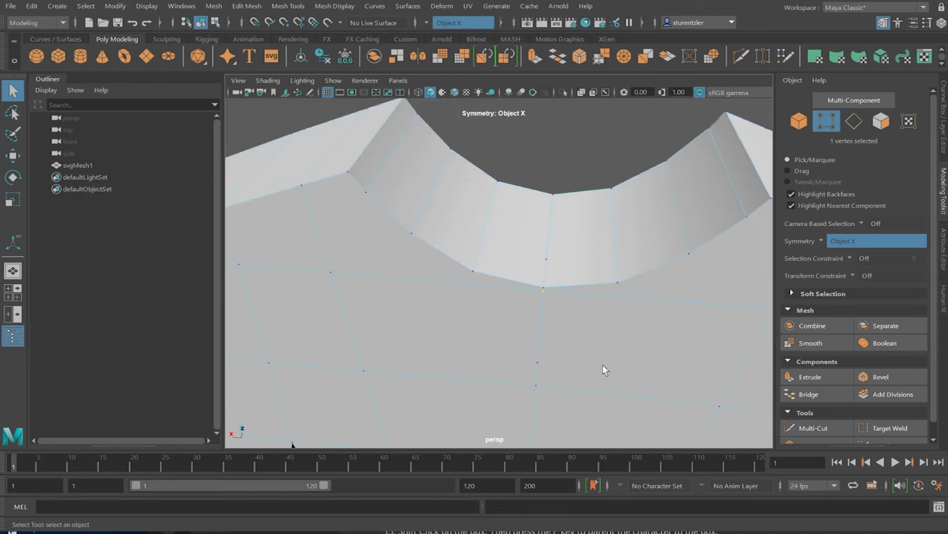
Examine the vertices along the shirt's center line and inside the neck opening for remaining duplicates
alt+drag(595, 420, 584, 322)
scroll(516, 302, up, 3)
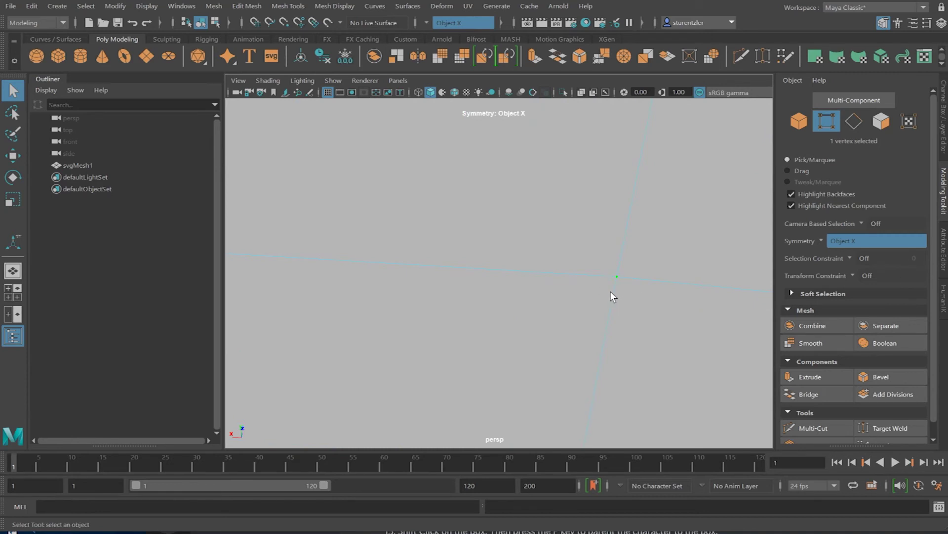
alt+middle_drag(611, 291, 572, 318)
scroll(572, 318, down, 3)
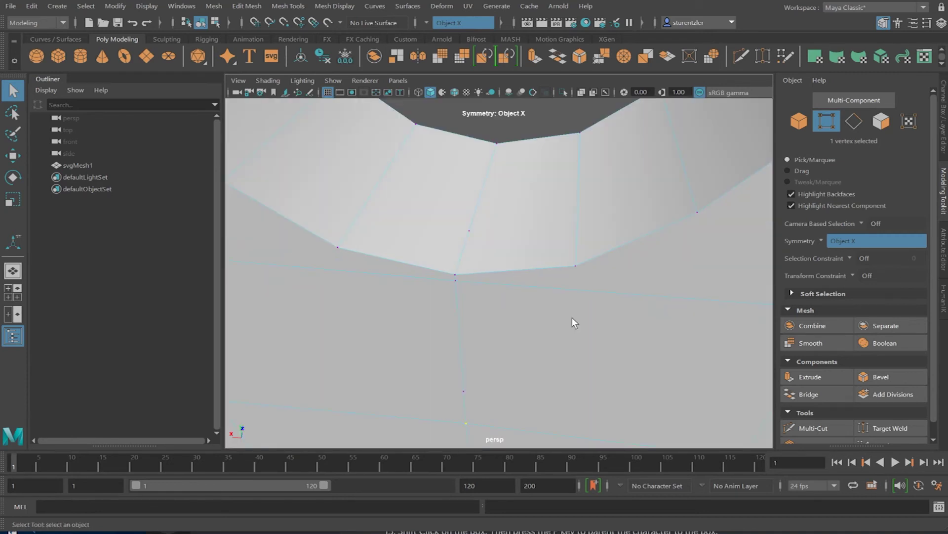
alt+drag(516, 302, 538, 312)
alt+drag(609, 348, 560, 302)
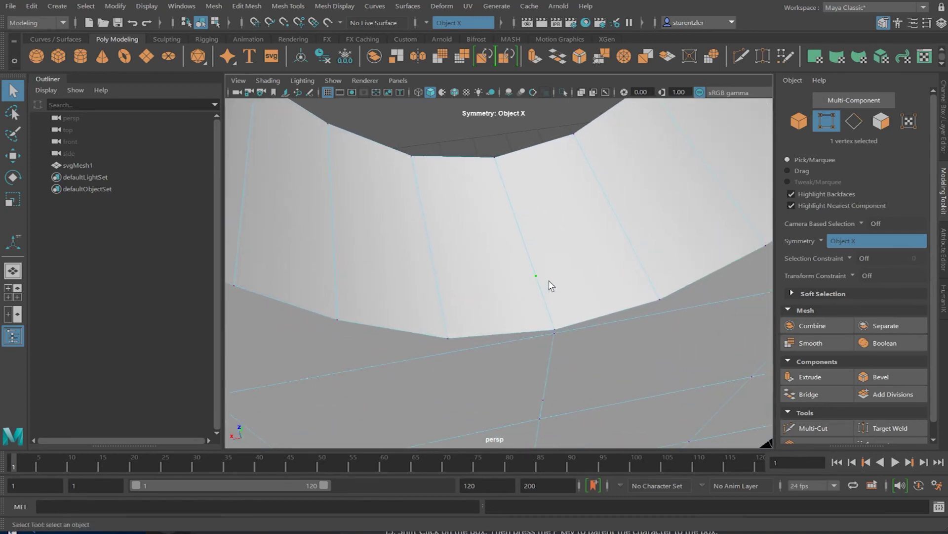
alt+drag(604, 321, 582, 286)
alt+middle_drag(582, 287, 596, 314)
alt+drag(597, 313, 552, 290)
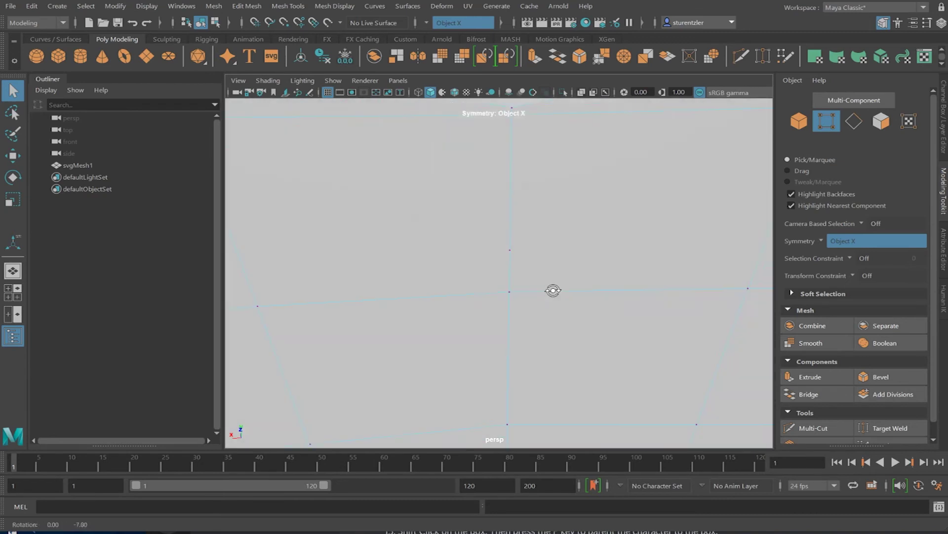
alt+middle_drag(558, 277, 575, 339)
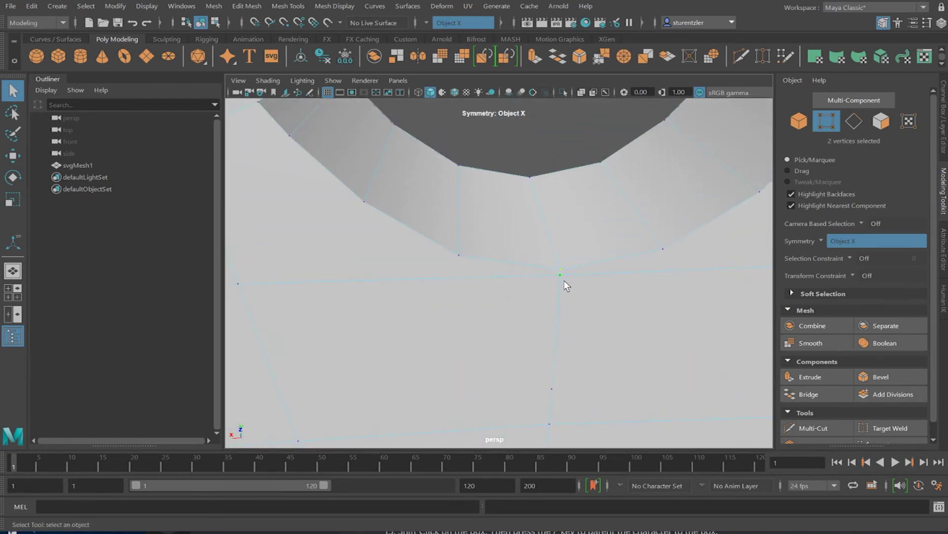
Check the neckline in smooth preview and return to the unsmoothed display
scroll(564, 280, down, 2)
key(3)
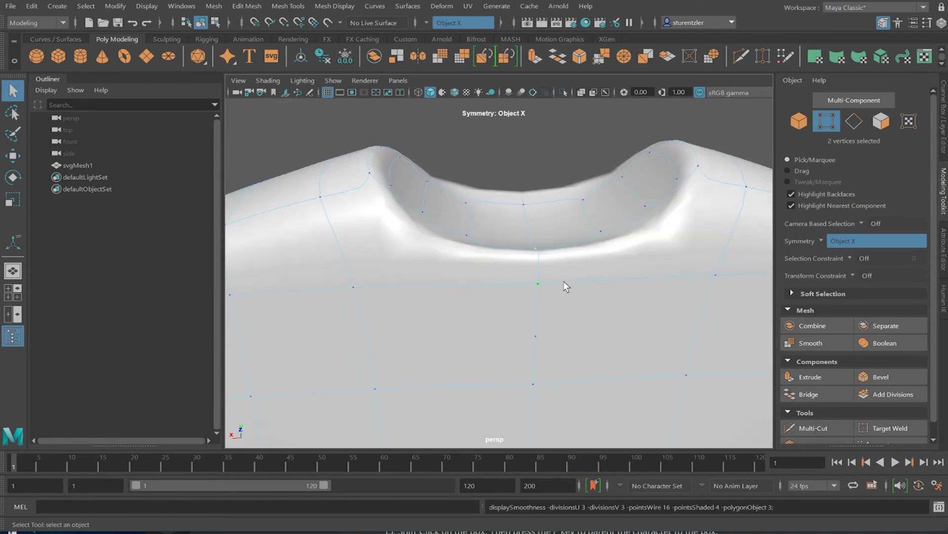
key(1)
alt+drag(521, 276, 627, 237)
alt+drag(656, 296, 498, 277)
scroll(579, 309, down, 9)
scroll(497, 277, up, 5)
Insert an edge loop around the shirt's outline midway through its thickness with Multi-Cut, and display the mesh in smooth preview
right_drag(497, 275, 542, 263)
alt+drag(504, 275, 491, 289)
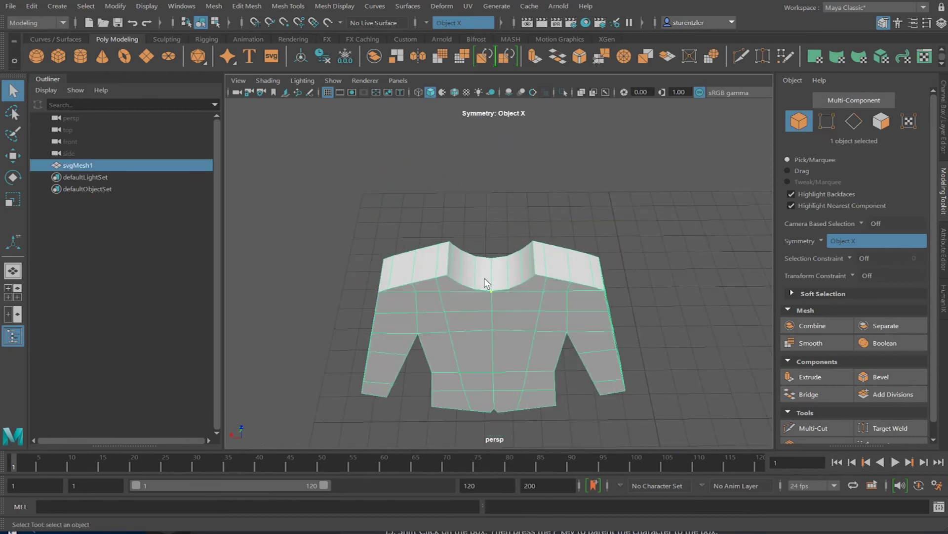
alt+drag(511, 287, 427, 238)
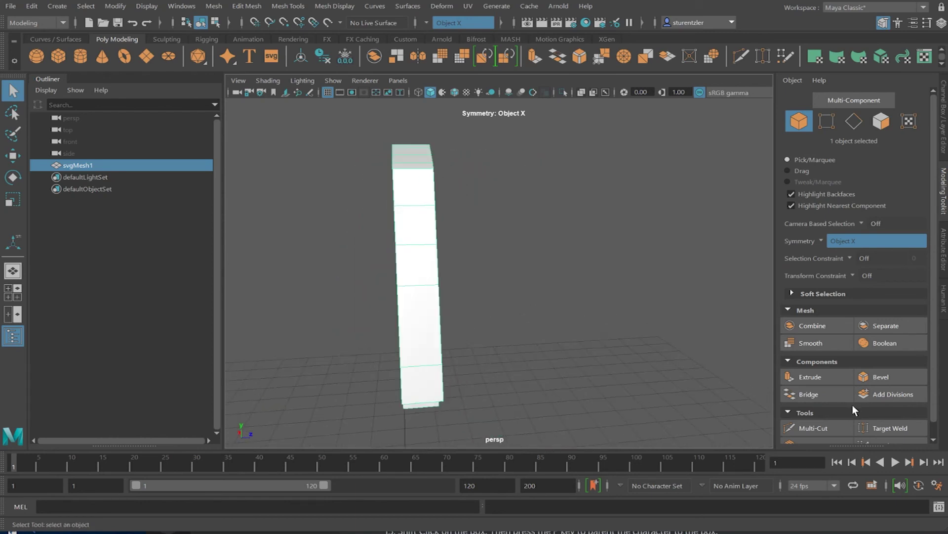
click(810, 428)
ctrl+click(418, 290)
alt+drag(490, 334, 573, 326)
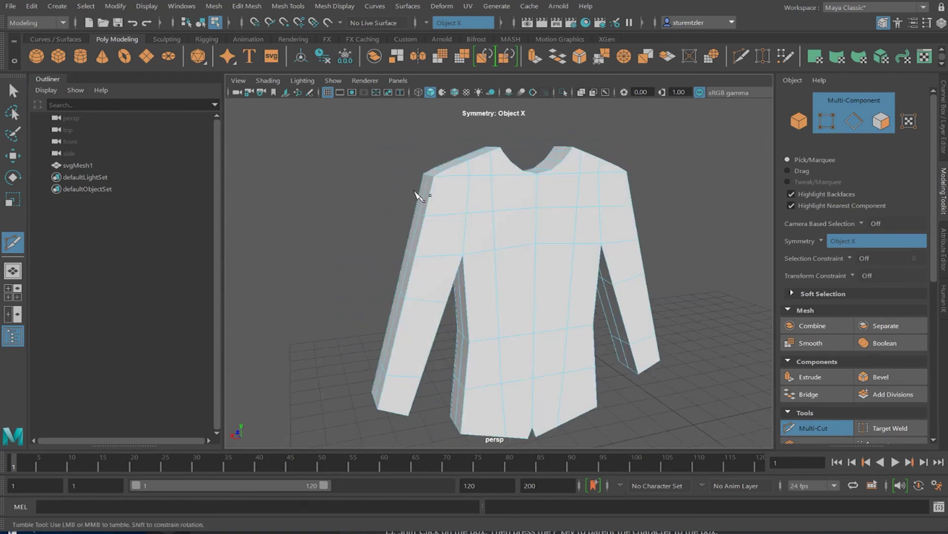
key(3)
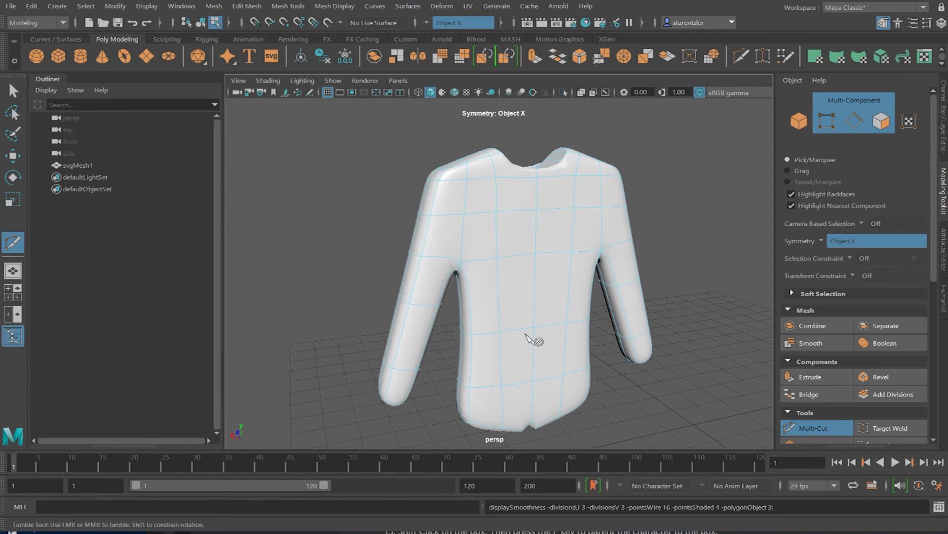
alt+drag(487, 327, 503, 356)
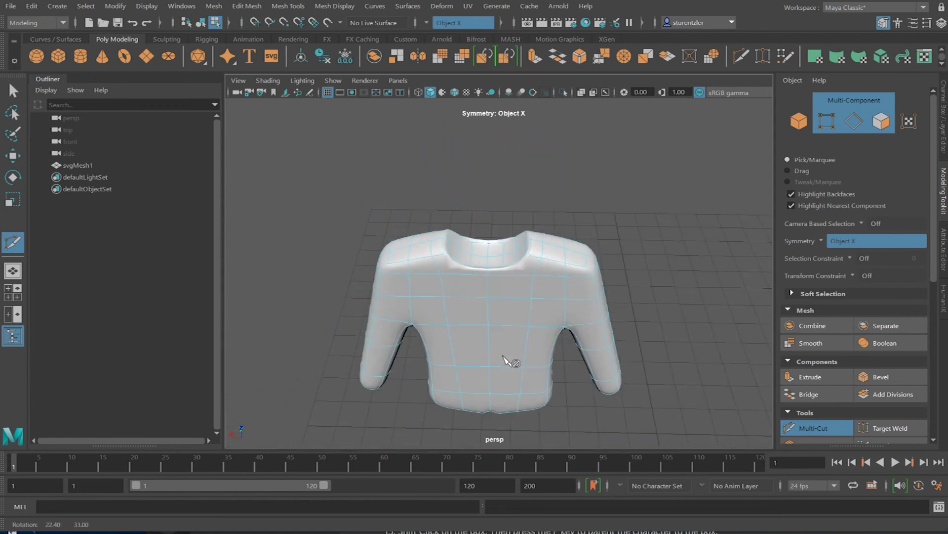
Activate the Move tool in face mode and select a first face inside the neck opening
scroll(486, 296, up, 3)
key(w)
right_drag(478, 264, 475, 288)
click(441, 231)
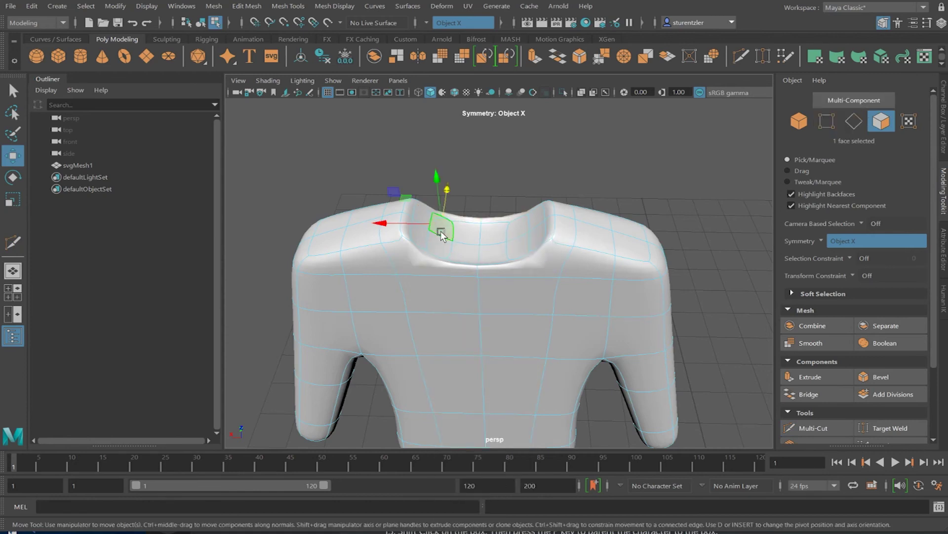
alt+drag(442, 252, 447, 301)
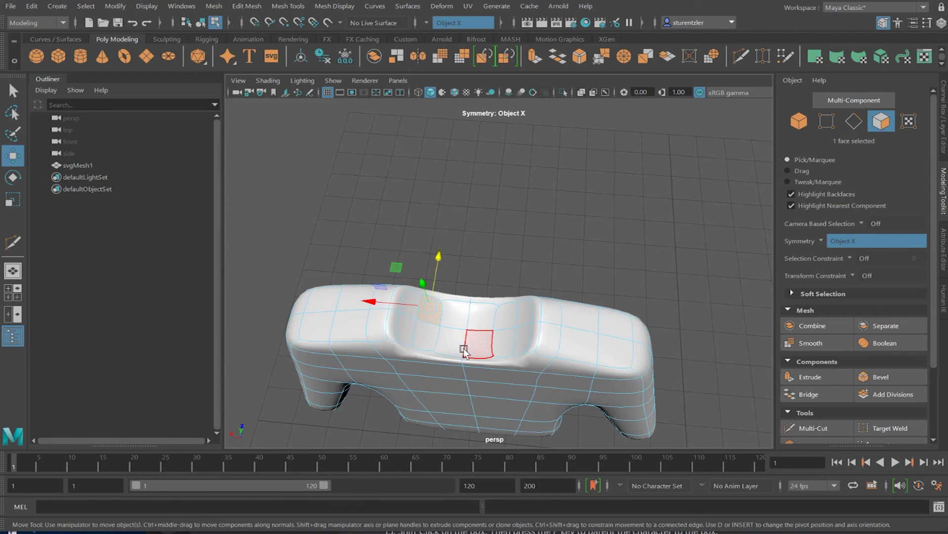
scroll(462, 346, up, 3)
alt+drag(464, 351, 474, 339)
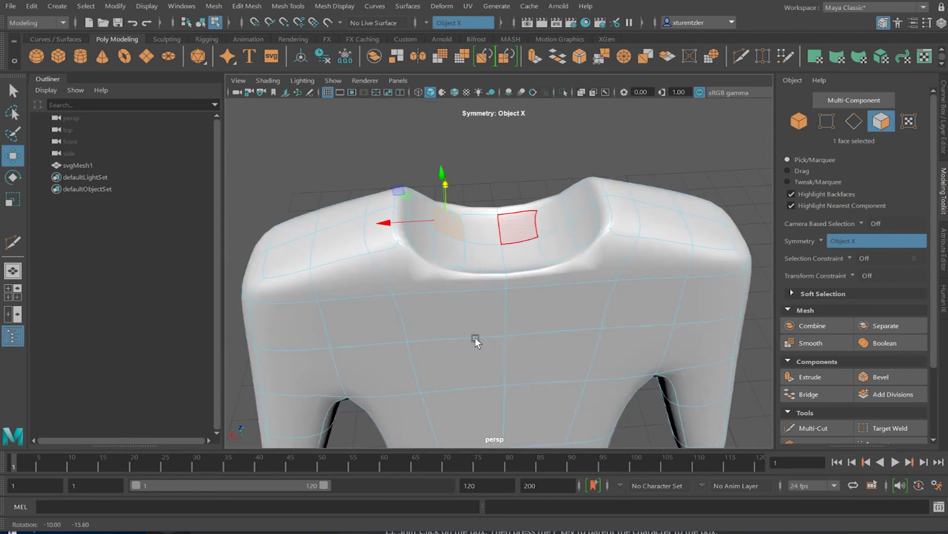
scroll(483, 251, up, 5)
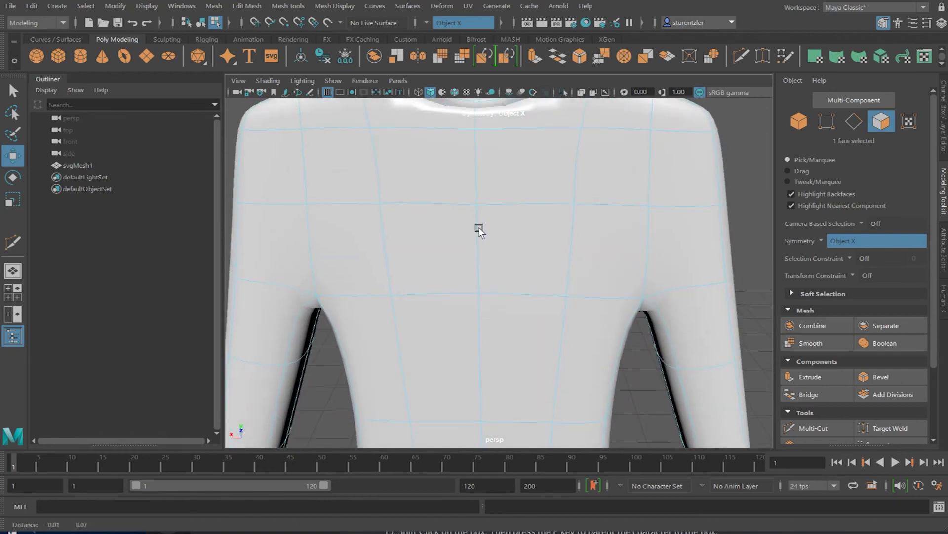
alt+middle_drag(477, 220, 488, 343)
alt+middle_drag(468, 239, 473, 275)
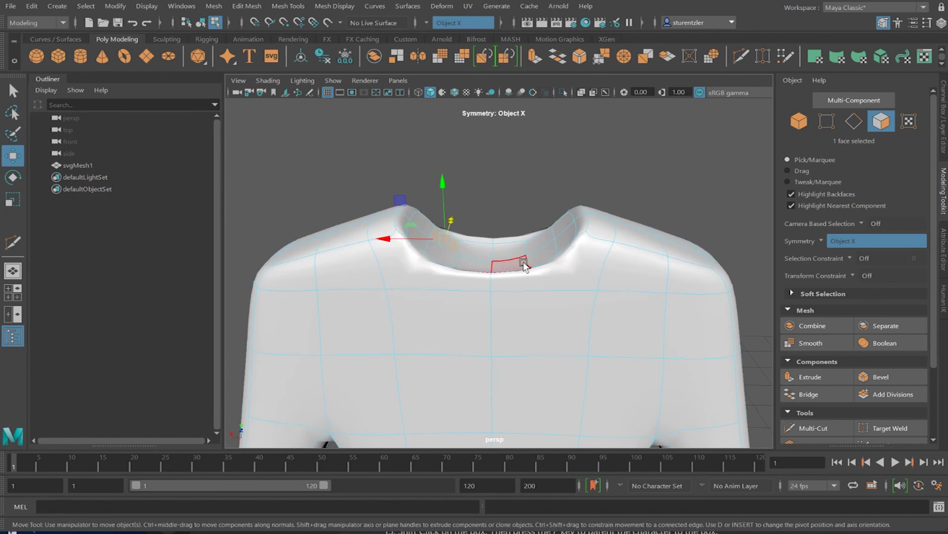
alt+drag(443, 247, 437, 280)
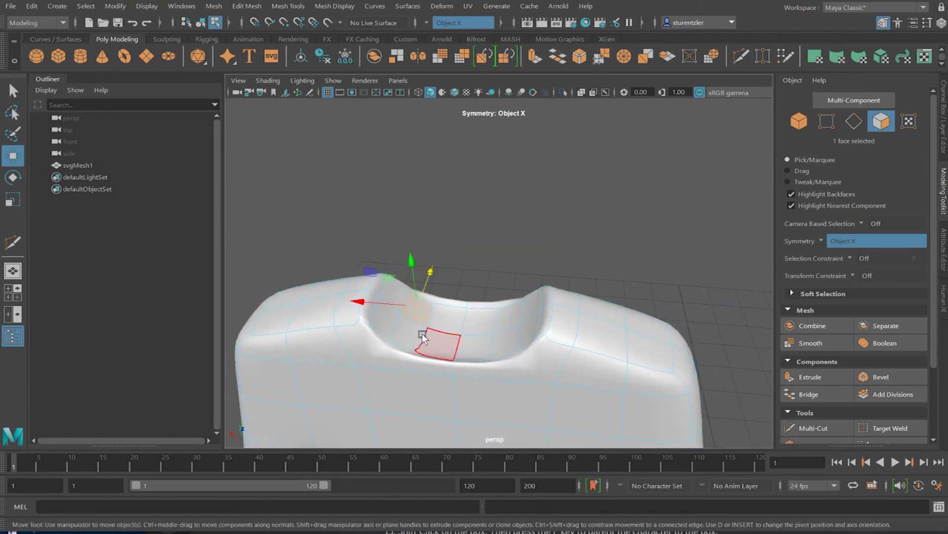
Extend the selection to both rows of faces lining the whole neck opening
shift+click(390, 304)
shift+click(406, 333)
shift+click(419, 313)
shift+click(442, 322)
shift+click(441, 344)
shift+click(470, 324)
shift+click(475, 347)
shift+click(507, 324)
shift+click(505, 341)
shift+click(526, 335)
shift+click(529, 317)
alt+drag(529, 317, 494, 341)
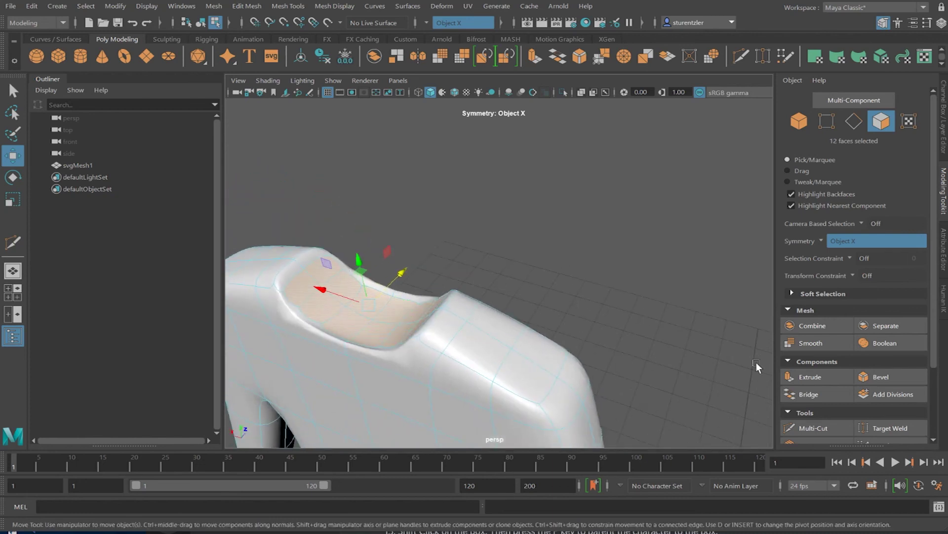
Extrude the selected neck faces and scale the extrusion inward to about 0.725
click(803, 376)
key(r)
drag(367, 304, 347, 316)
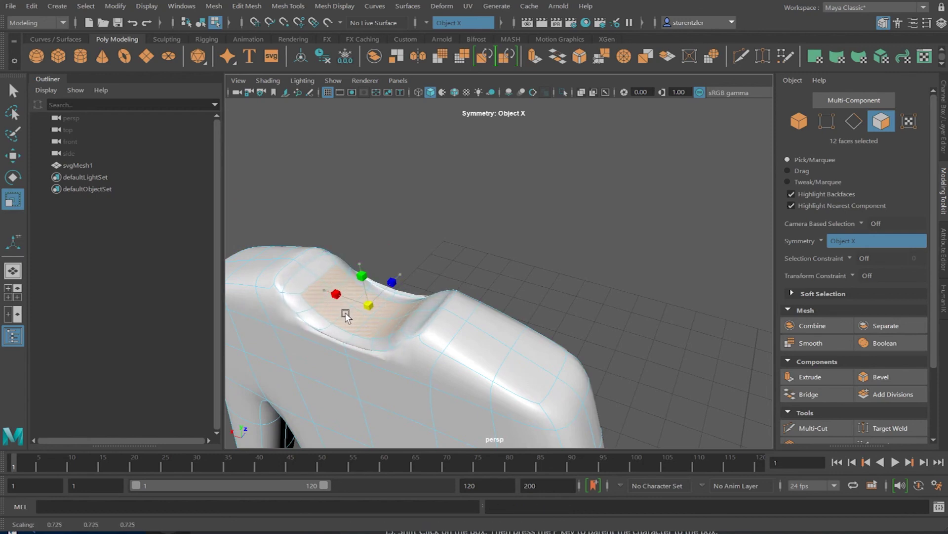
Extrude the inset neck faces again and move them down into the shirt body
key(ctrl+e)
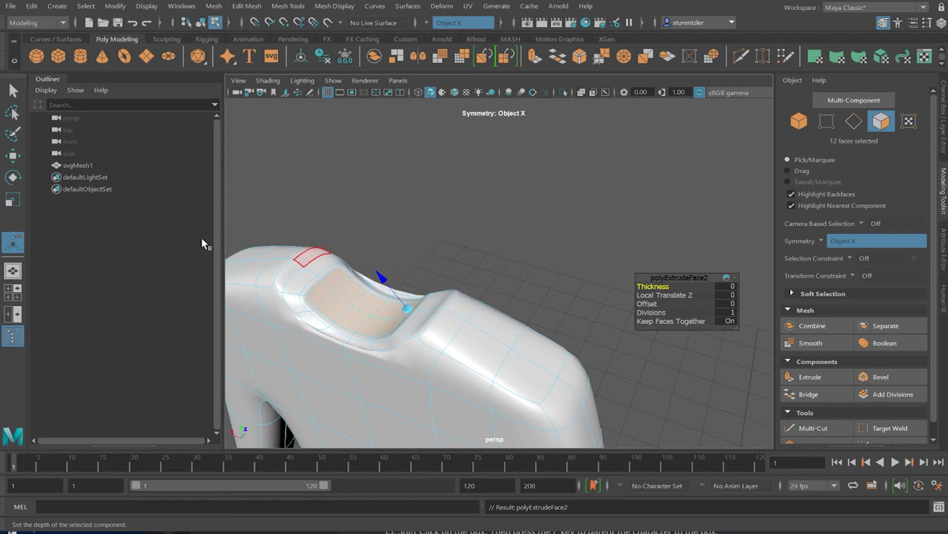
key(w)
drag(359, 259, 359, 289)
Select all the faces on the underside of the shirt's hem, including those in the center notch
scroll(359, 289, down, 6)
alt+drag(470, 274, 563, 313)
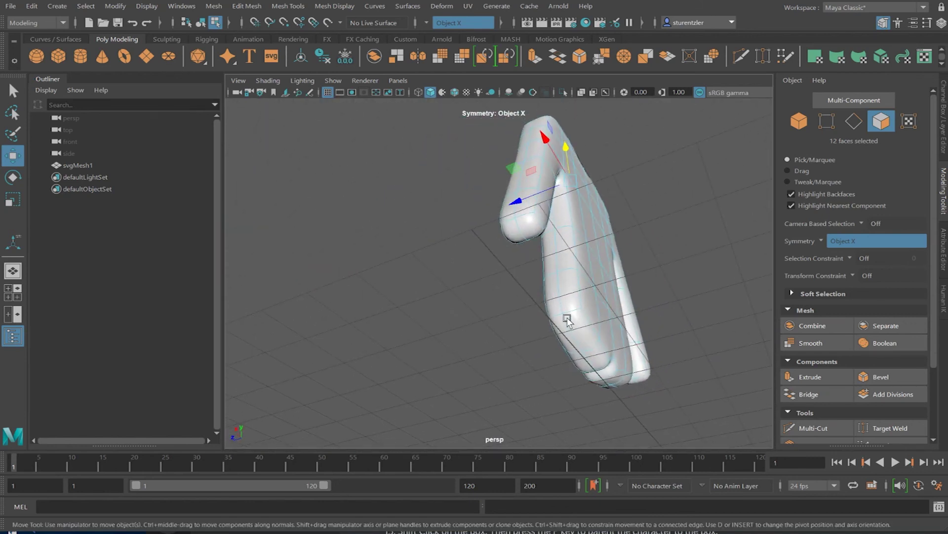
click(576, 335)
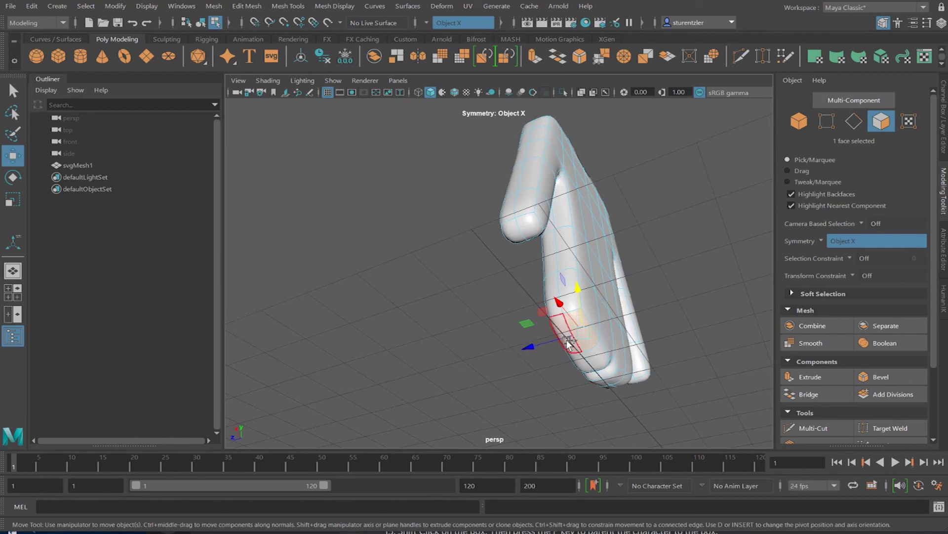
shift+click(596, 360)
alt+drag(595, 360, 502, 364)
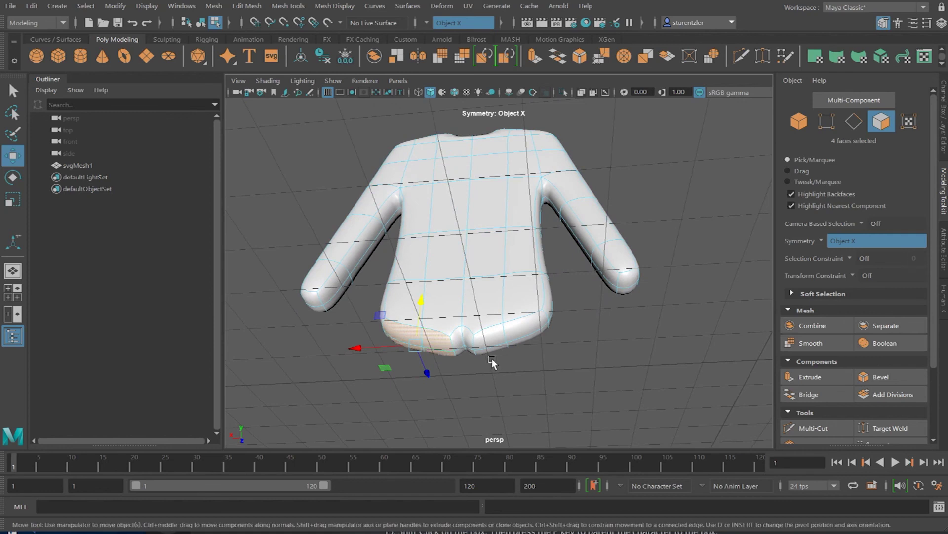
shift+click(461, 345)
shift+click(472, 340)
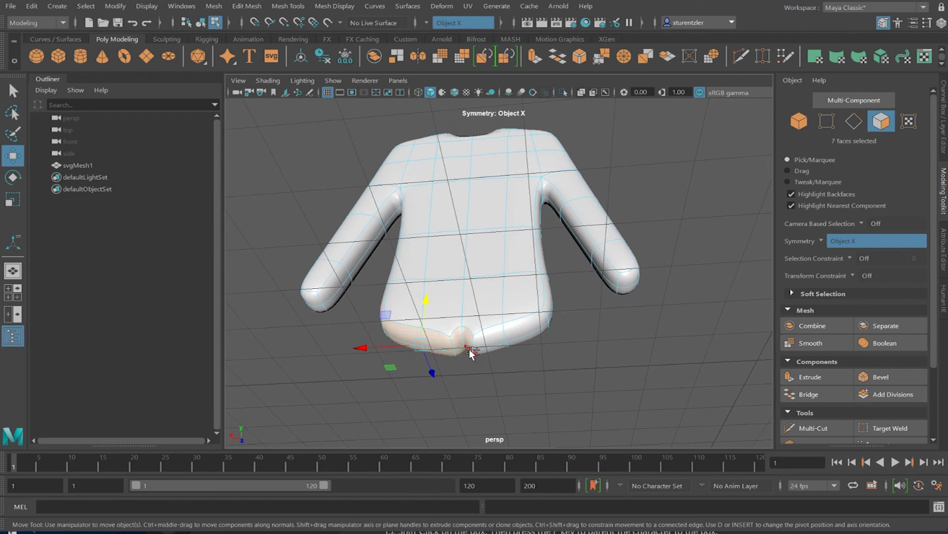
shift+click(471, 349)
shift+click(483, 341)
shift+click(514, 332)
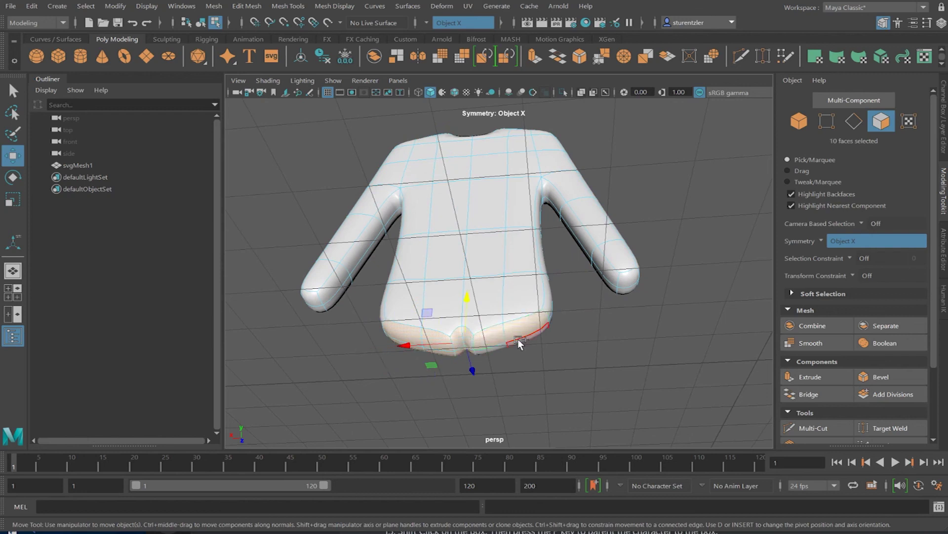
alt+drag(462, 342, 507, 357)
alt+drag(642, 305, 605, 360)
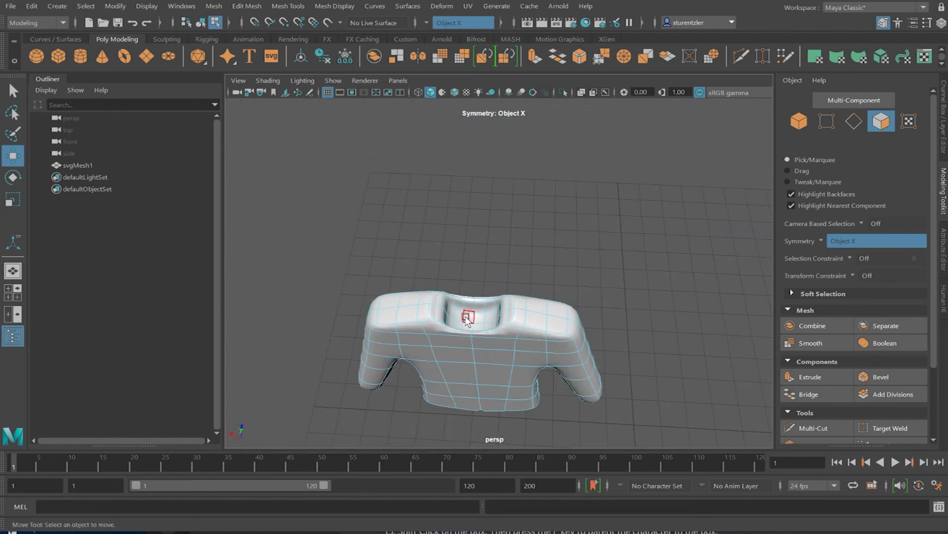